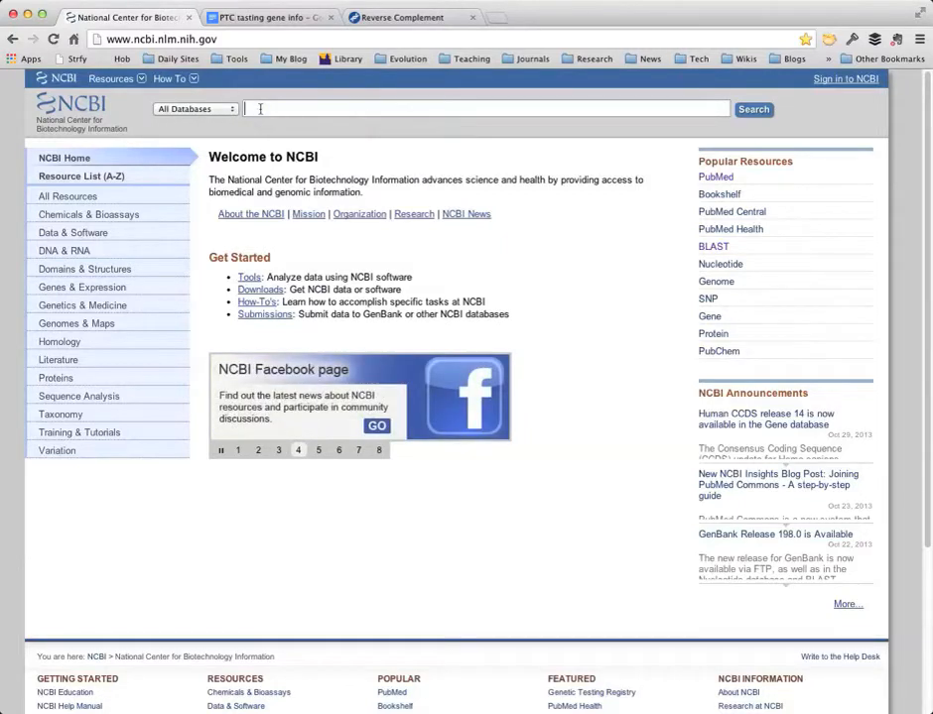
Search all NCBI databases for "TAS2R38 homo".
text(TAS2R)
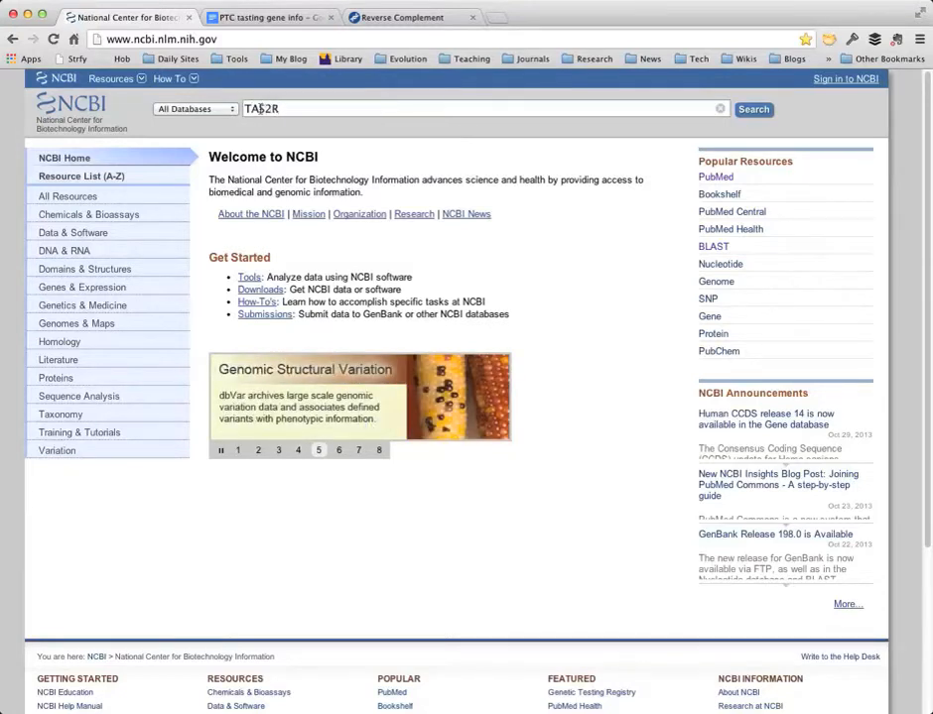
text(38)
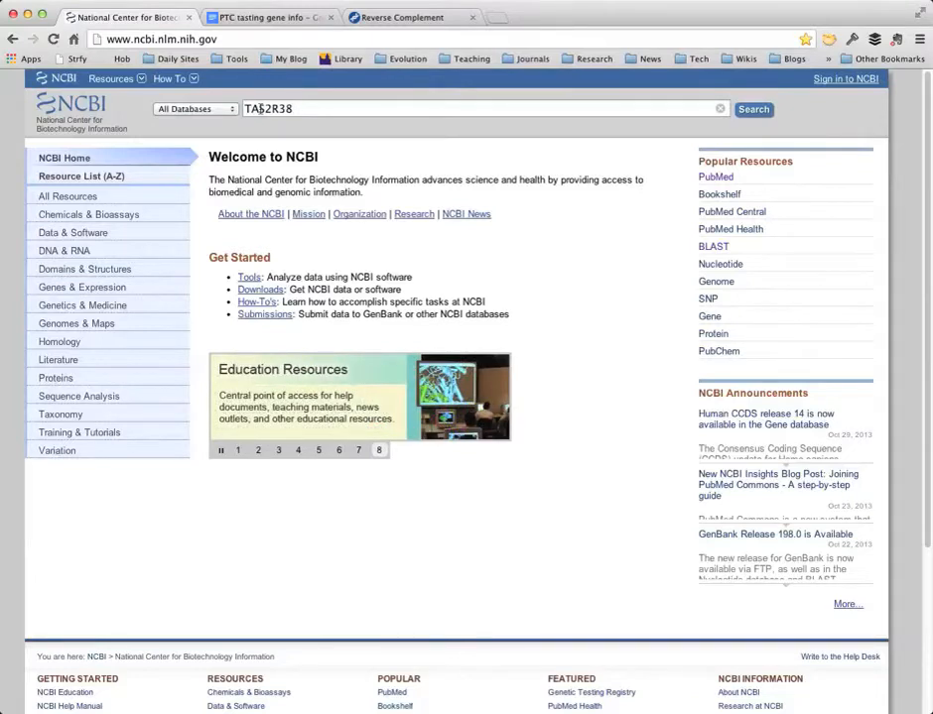
text(homo)
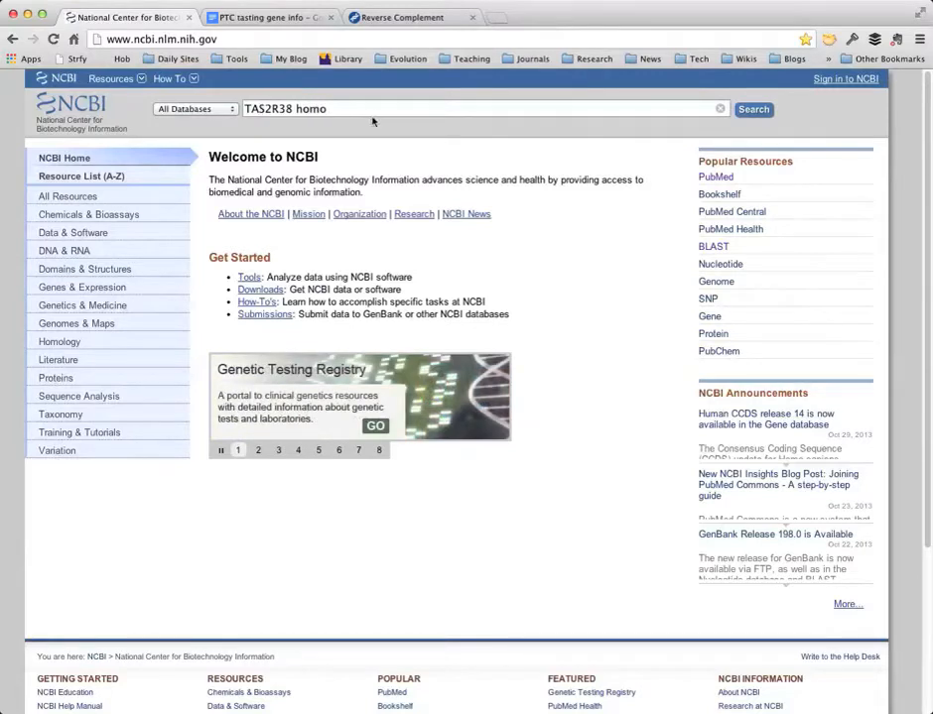
click(754, 110)
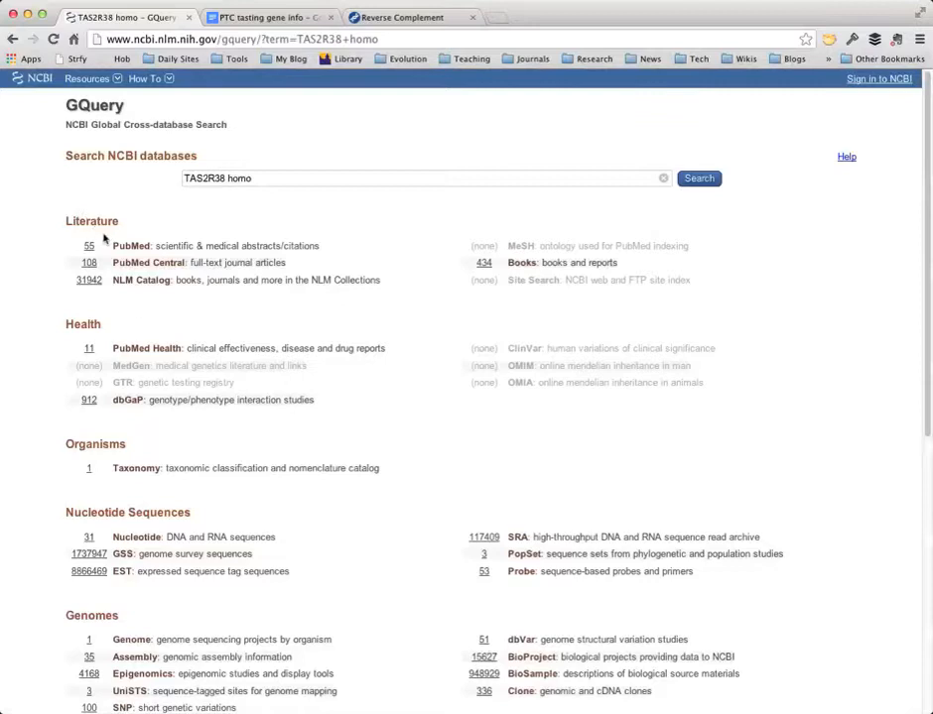
Open the Nucleotide (DNA and RNA sequences) results from the cross-database search.
scroll(397, 462, down, 2)
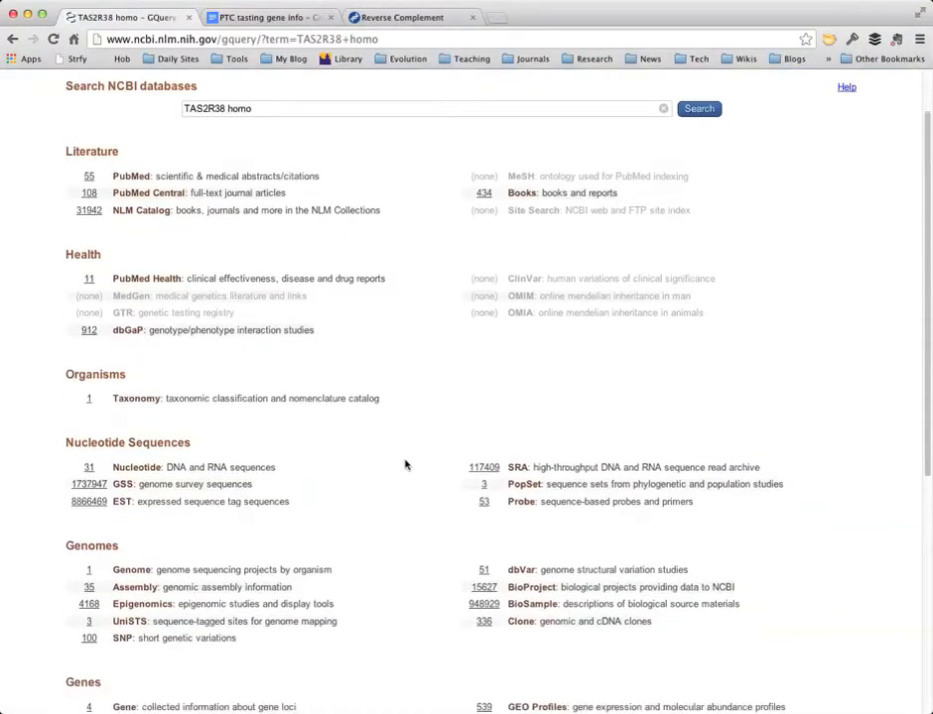
scroll(372, 482, down, 3)
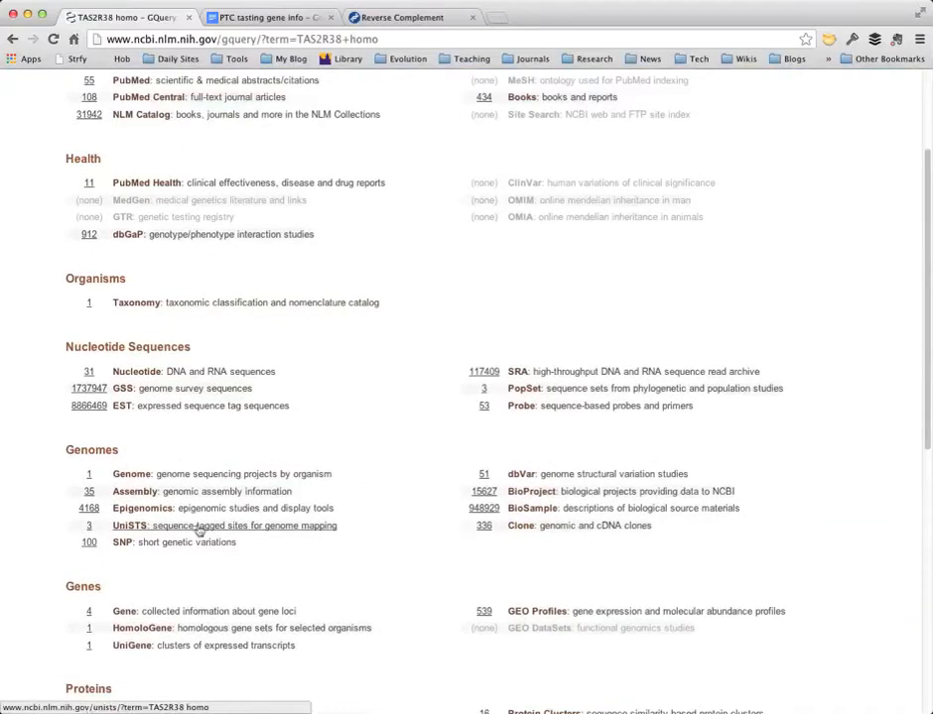
scroll(321, 557, down, 5)
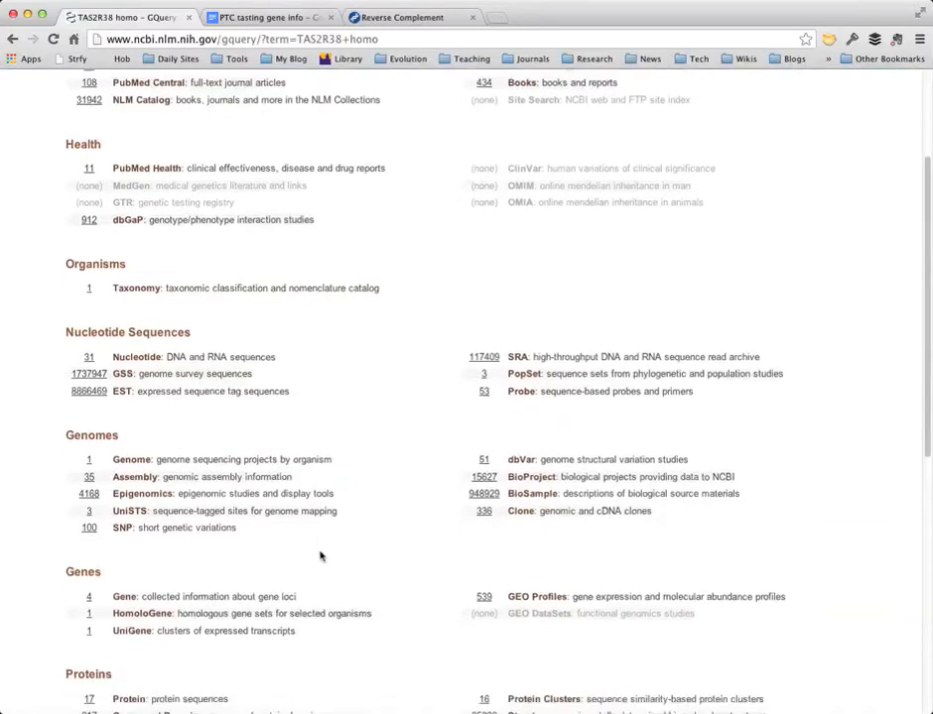
scroll(319, 537, up, 3)
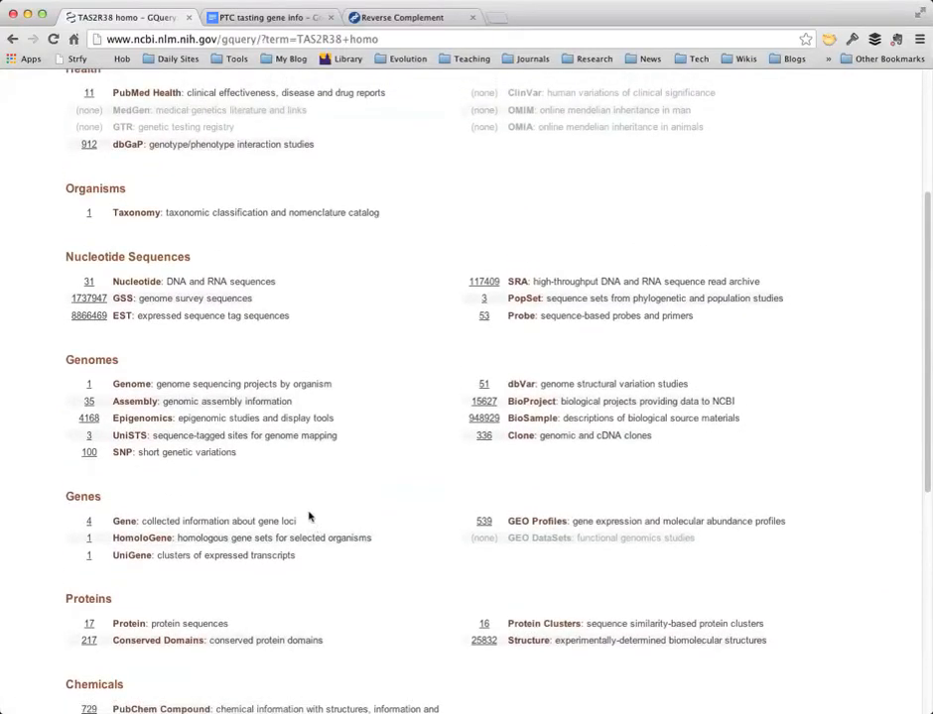
scroll(308, 514, up, 8)
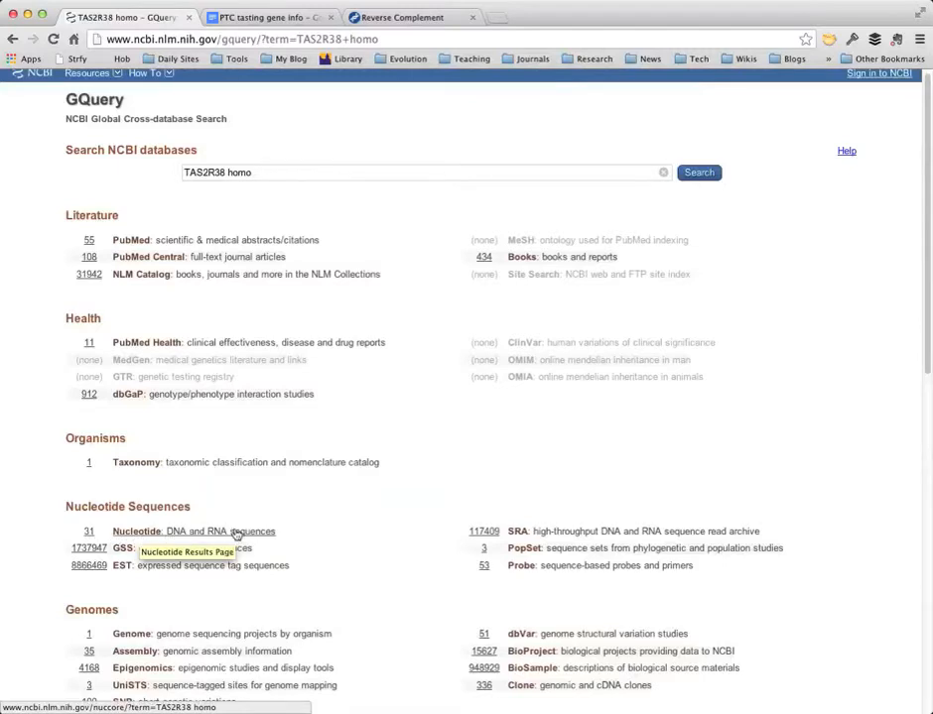
click(89, 534)
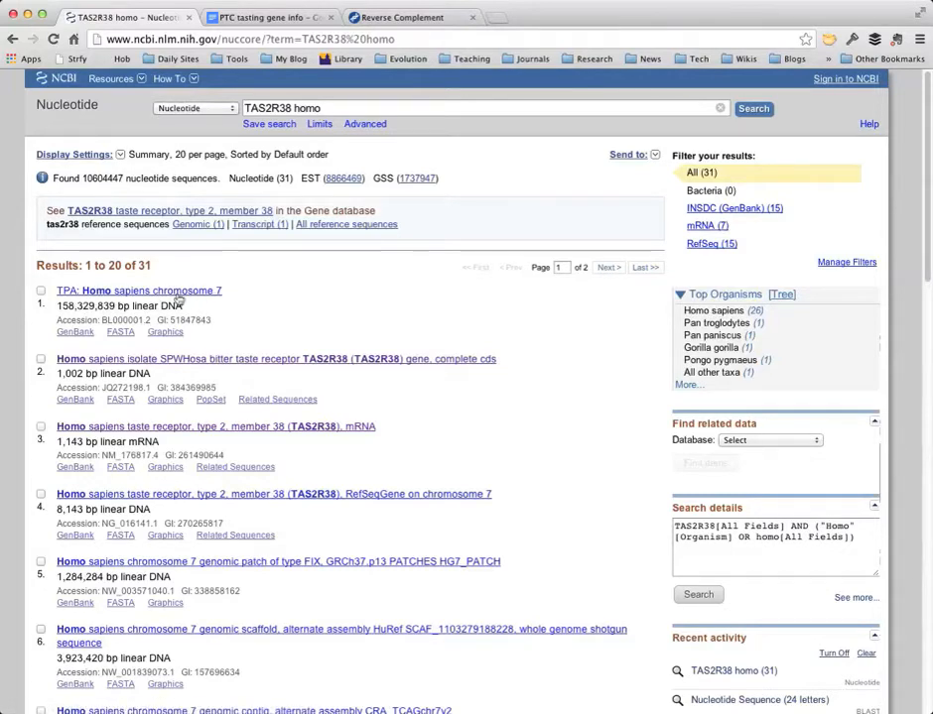
Open the nucleotide record for the Homo sapiens isolate SPWHosa bitter taste receptor TAS2R38 gene, complete cds.
scroll(587, 352, down, 1)
scroll(586, 352, down, 1)
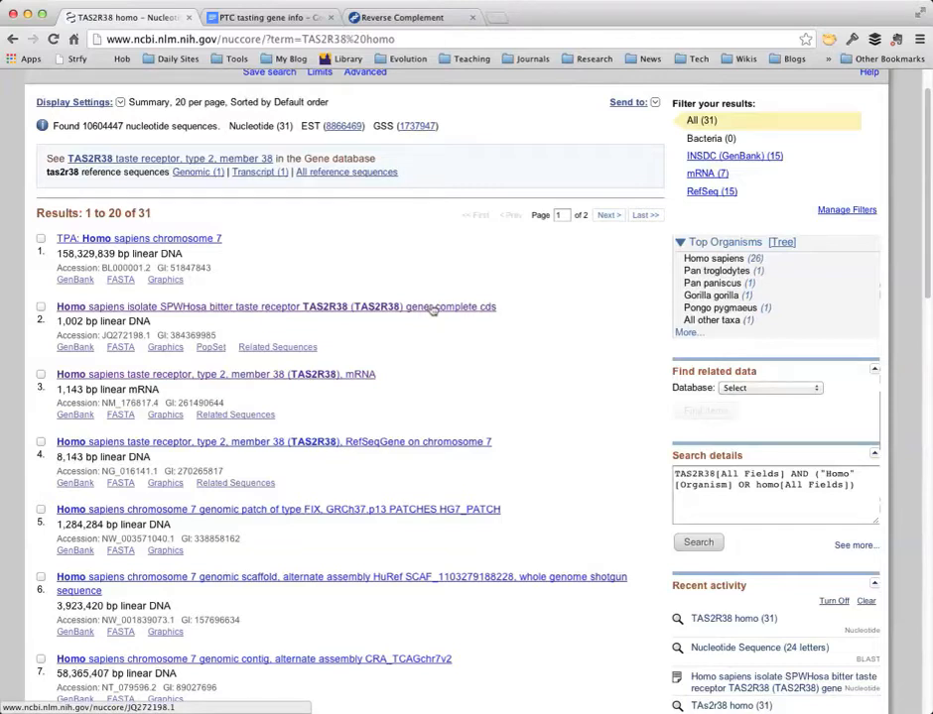
click(273, 312)
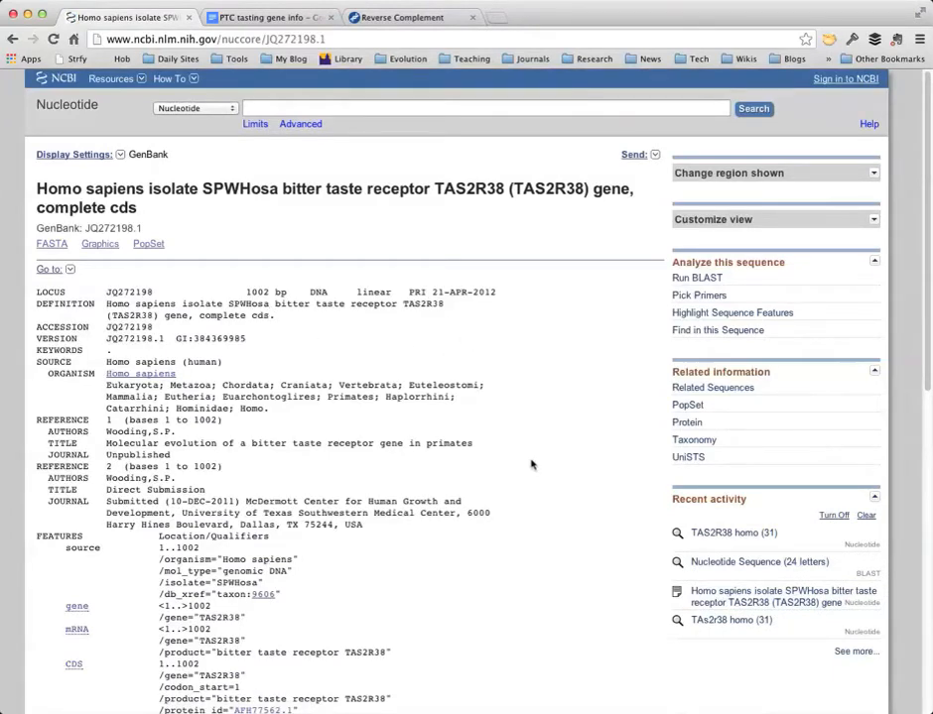
Examine the GenBank record's accession number, protein translation and the nucleotide sequence under ORIGIN.
scroll(533, 465, down, 3)
scroll(399, 346, down, 1)
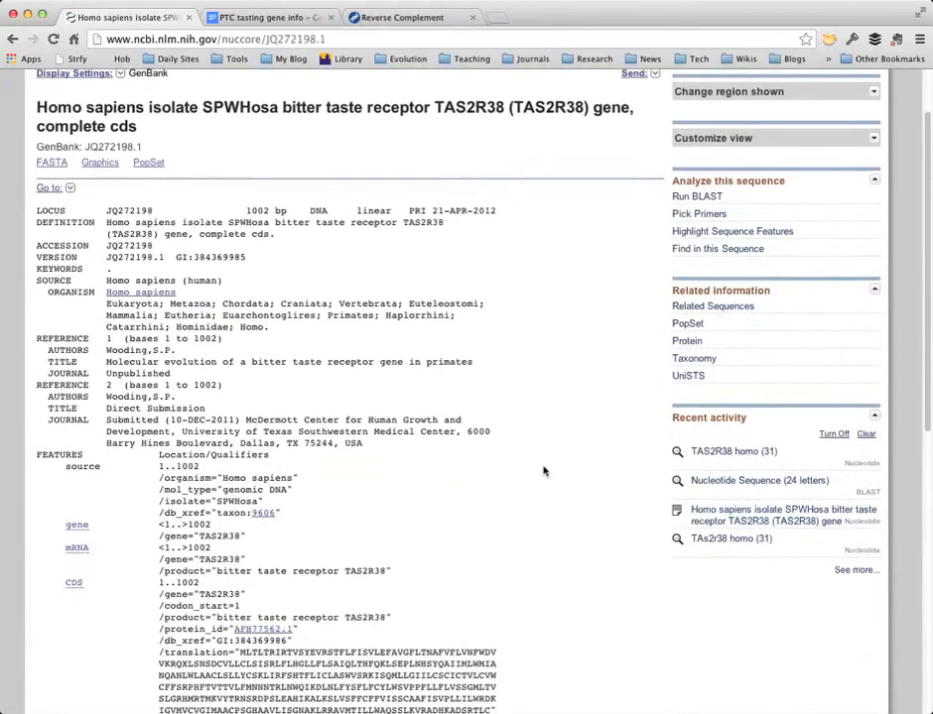
double_click(109, 245)
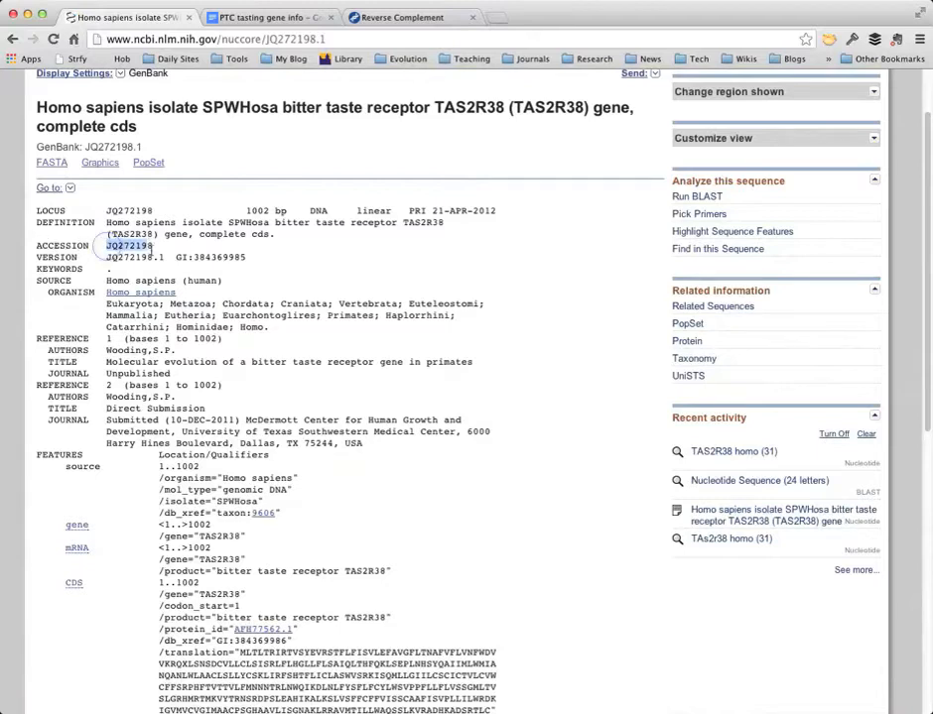
click(414, 273)
scroll(508, 404, down, 1)
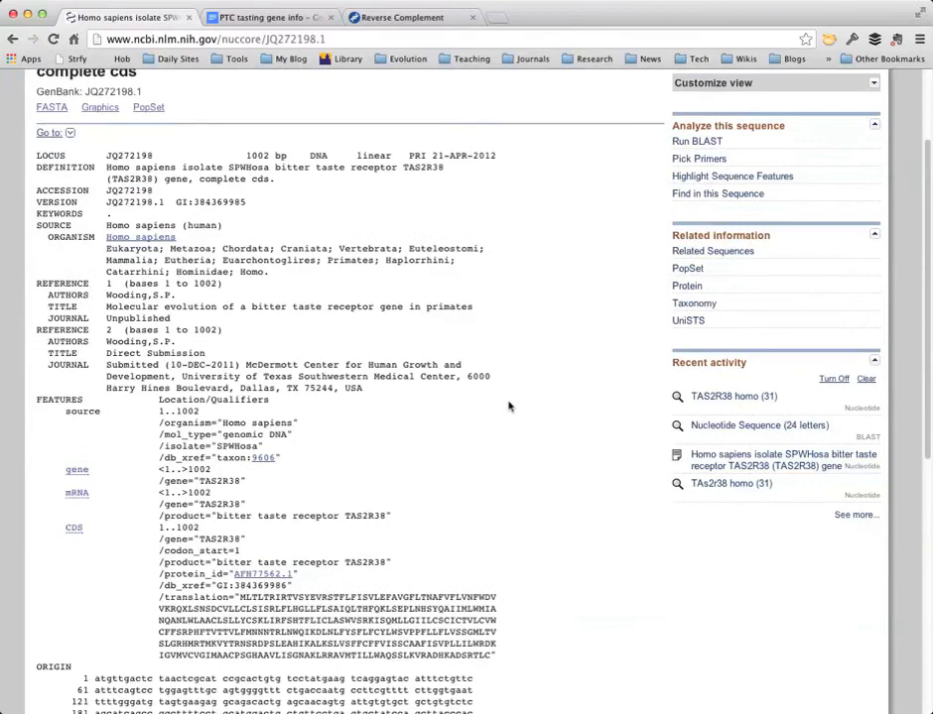
scroll(508, 405, down, 3)
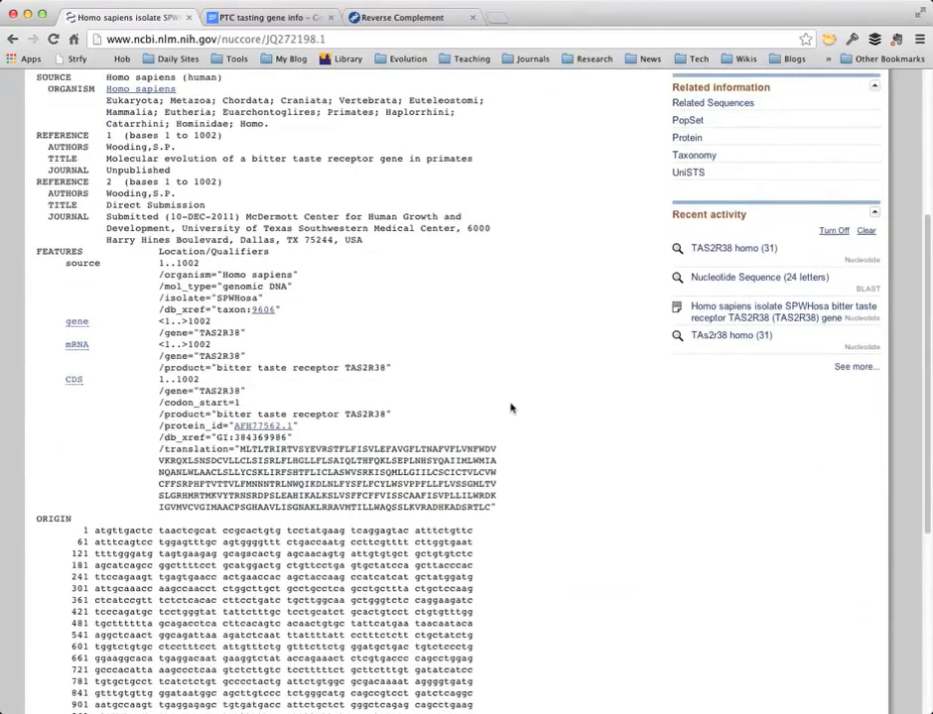
scroll(512, 408, down, 4)
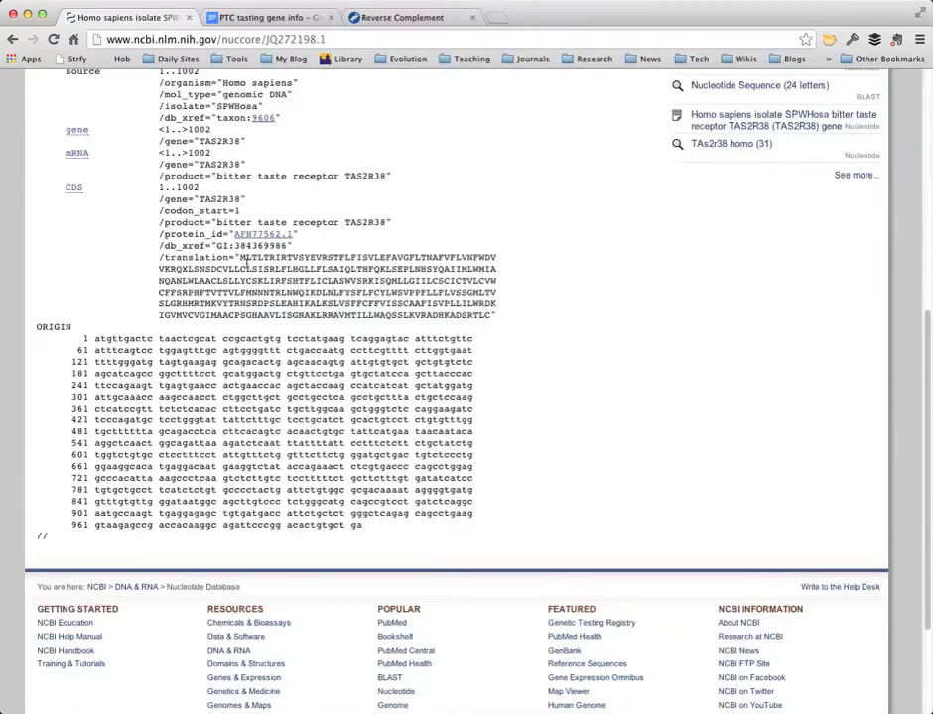
drag(241, 257, 490, 315)
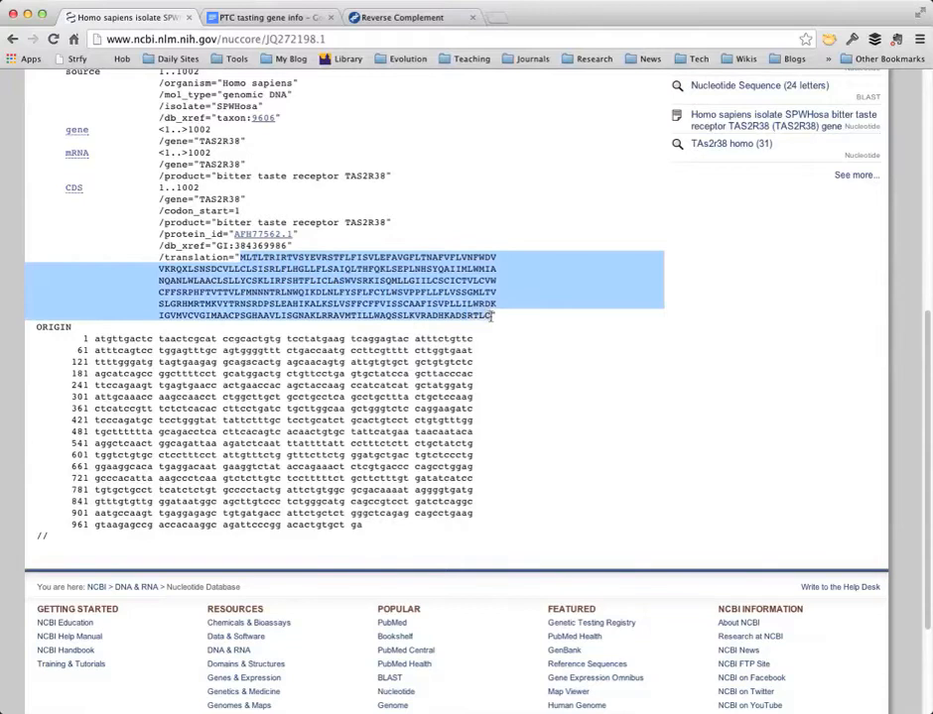
click(551, 382)
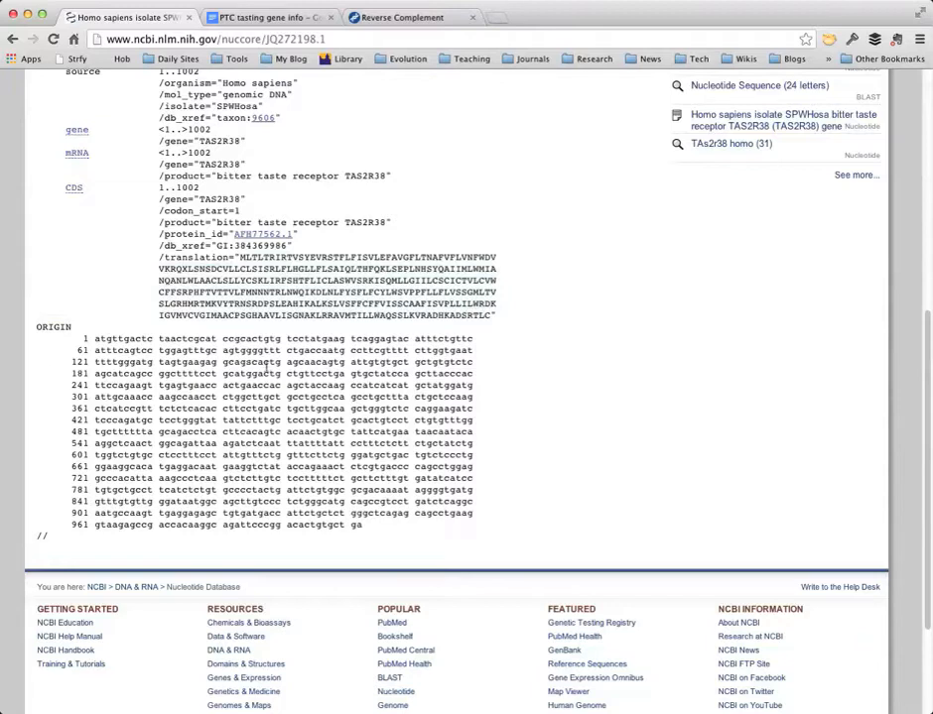
scroll(258, 360, up, 5)
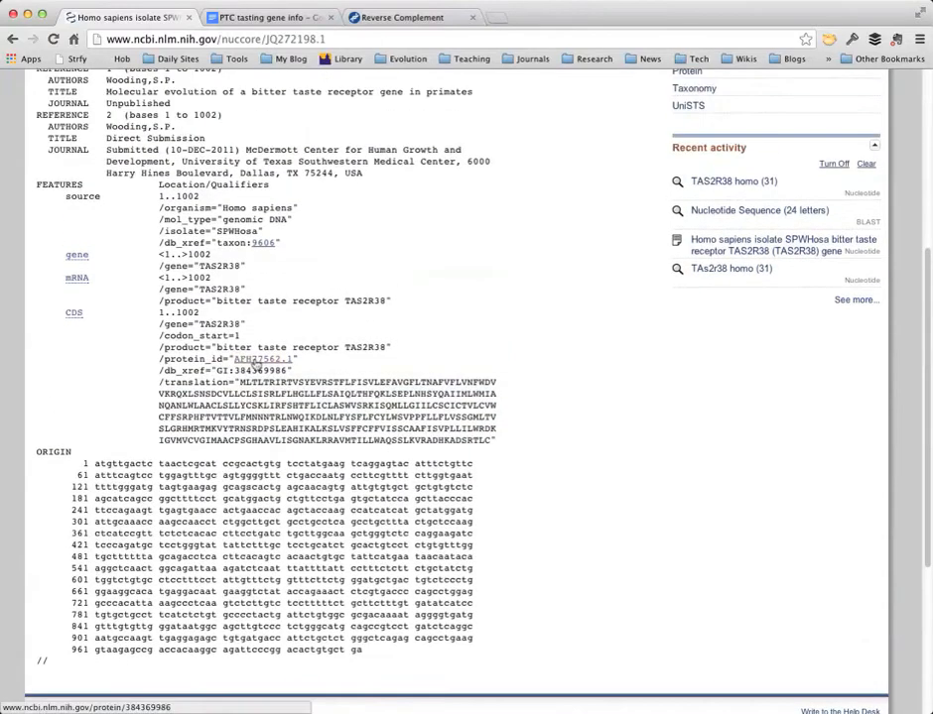
scroll(256, 364, up, 3)
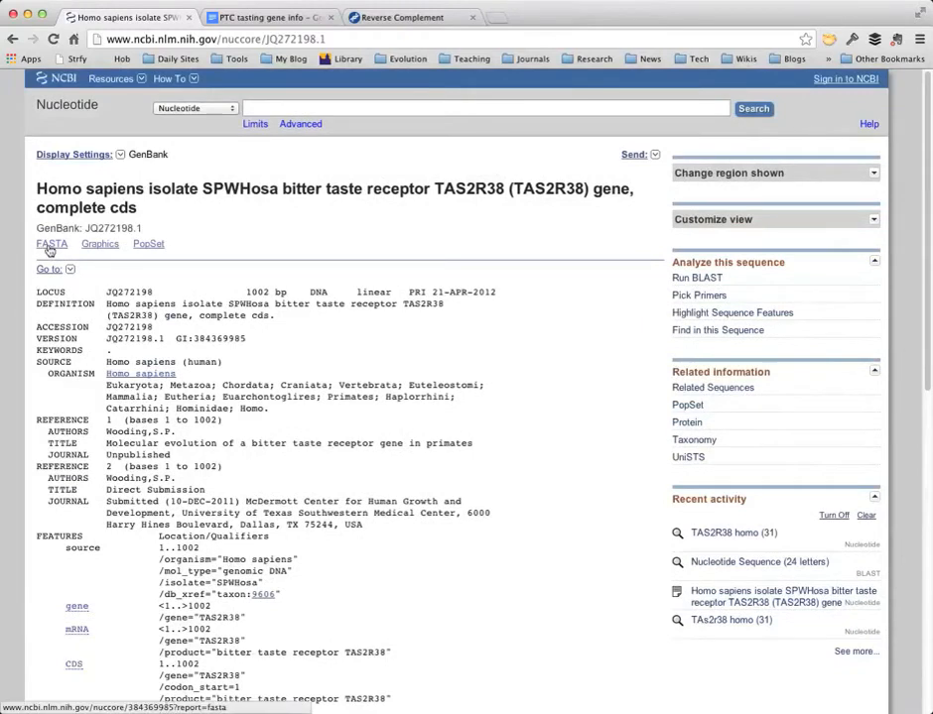
scroll(527, 446, down, 8)
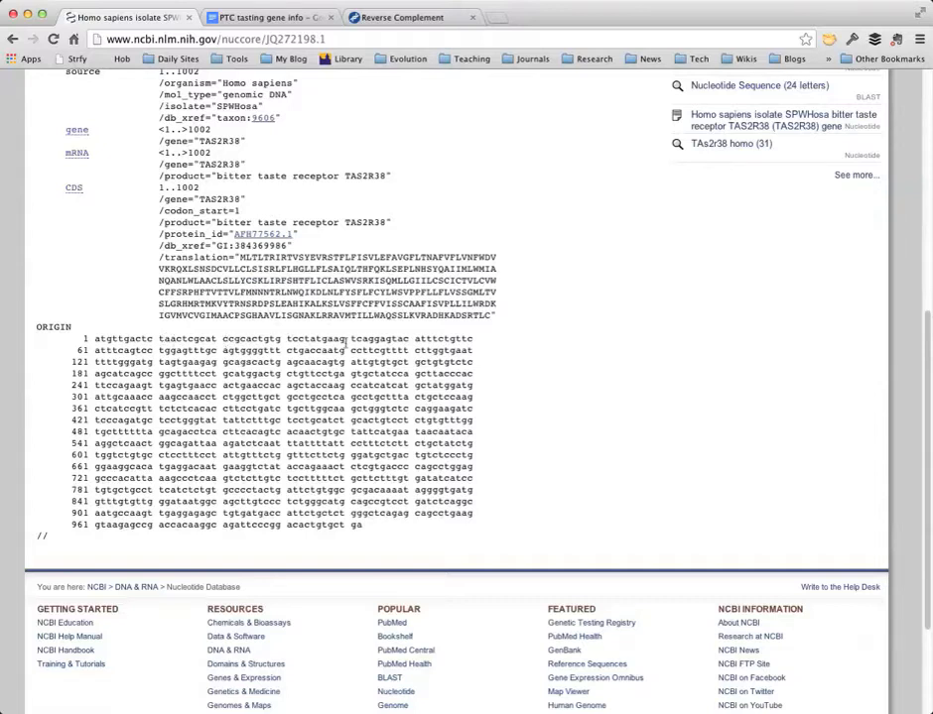
Display the TAS2R38 gene record in FASTA format.
scroll(328, 343, up, 5)
scroll(345, 342, up, 7)
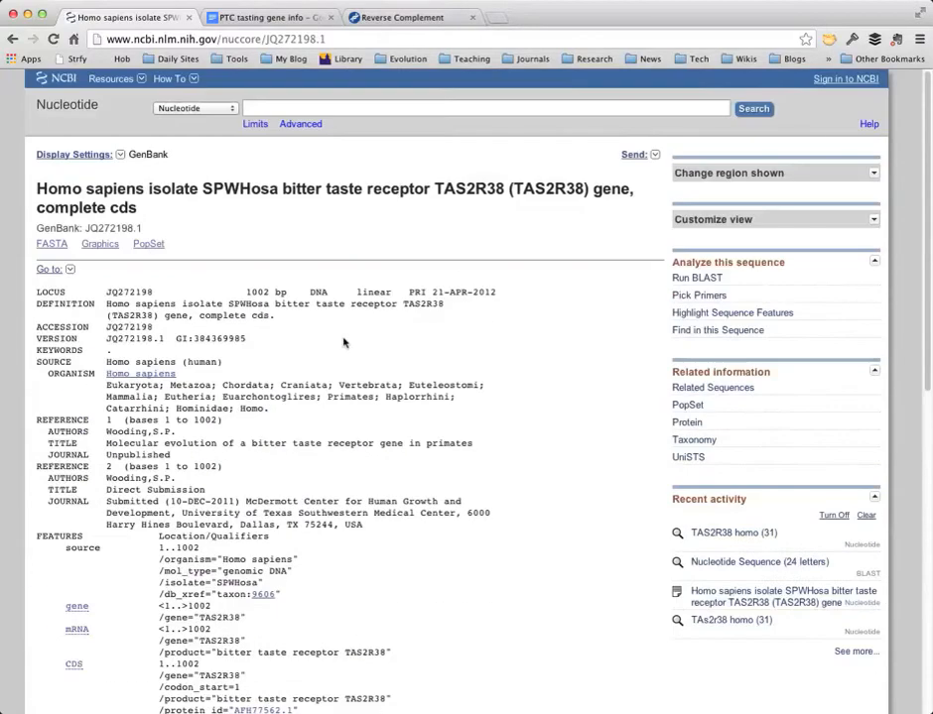
click(51, 245)
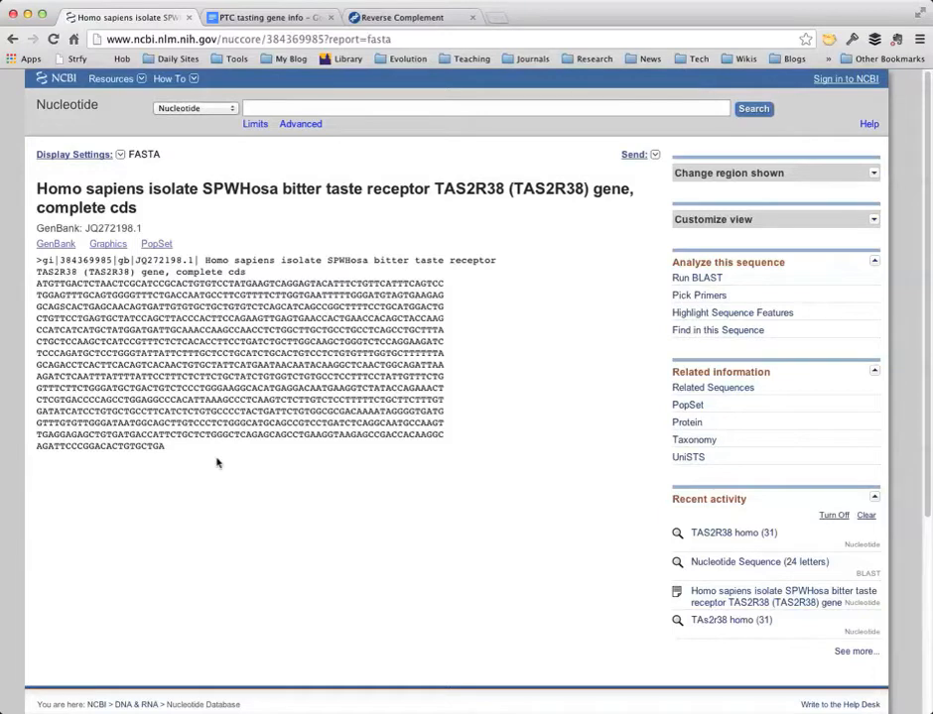
Copy the forward primer sequence AACTGGCAGATTAAAGATCTCAATTTAT from the "PTC tasting gene info" Google Docs document.
click(257, 17)
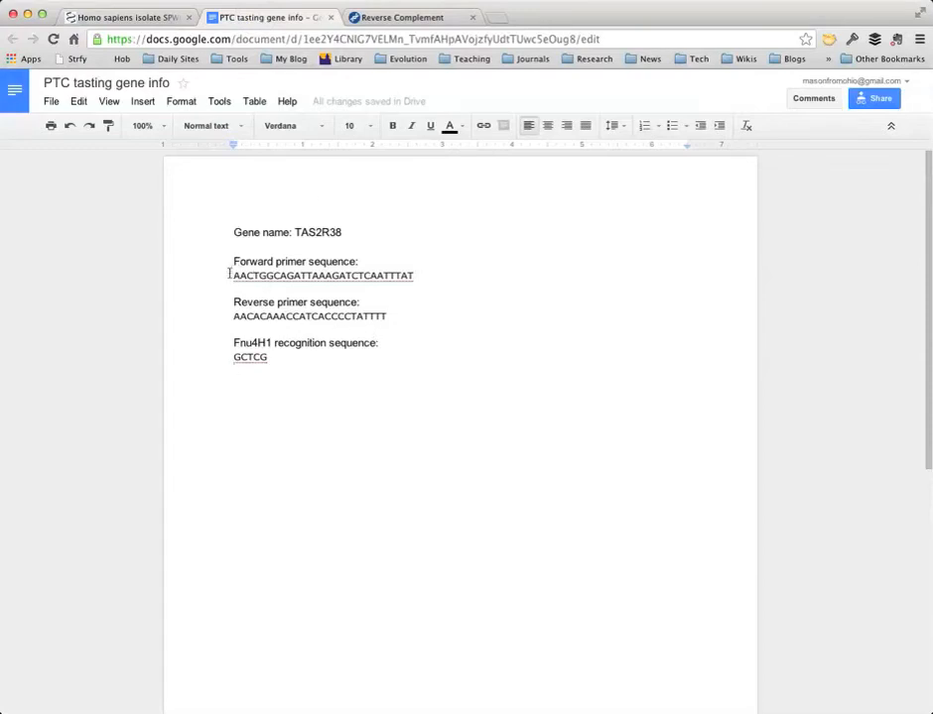
drag(234, 274, 416, 279)
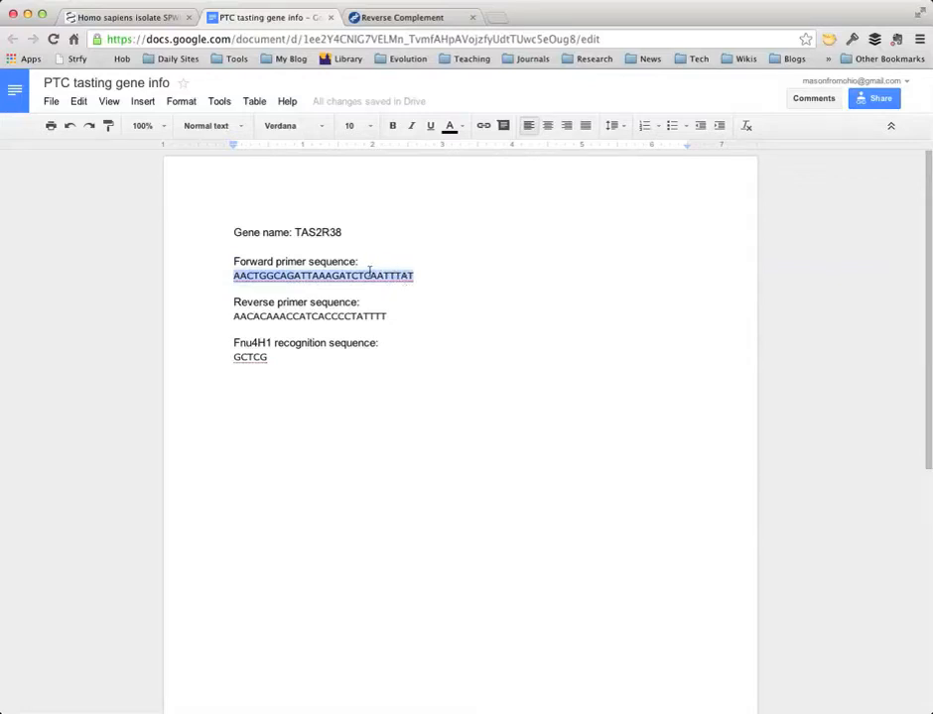
click(287, 275)
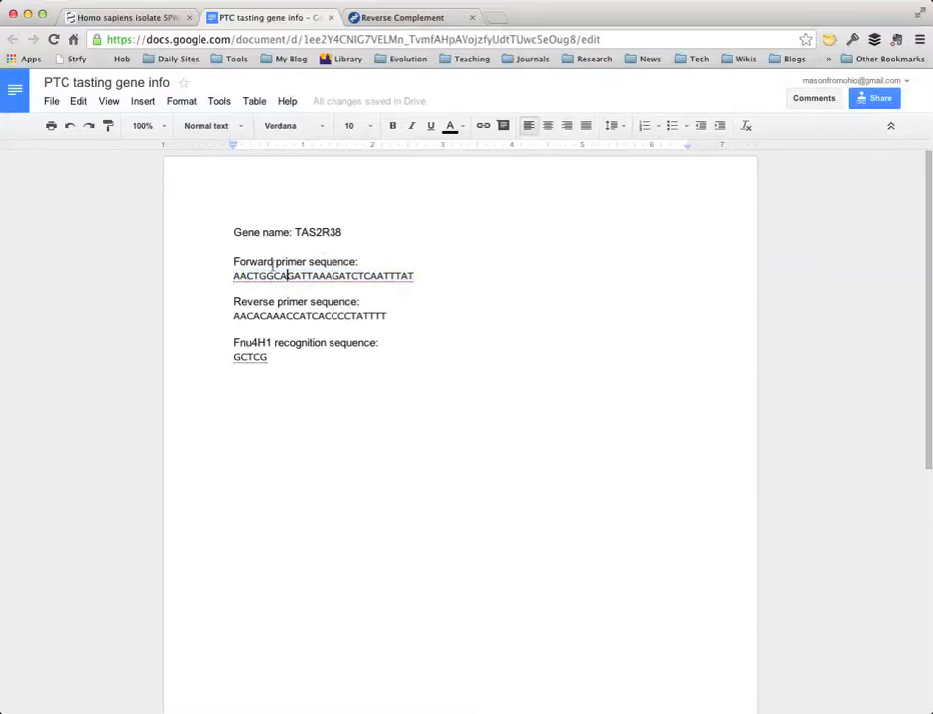
drag(234, 275, 415, 280)
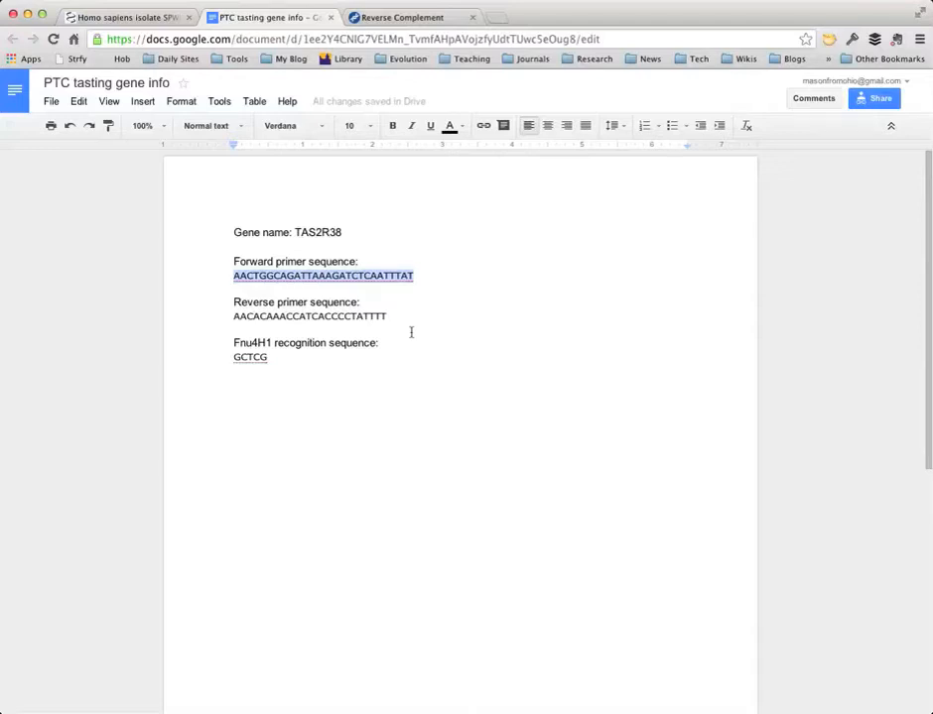
Back in the NCBI FASTA record, find the copied forward primer within the TAS2R38 sequence using Find in this Sequence.
click(112, 18)
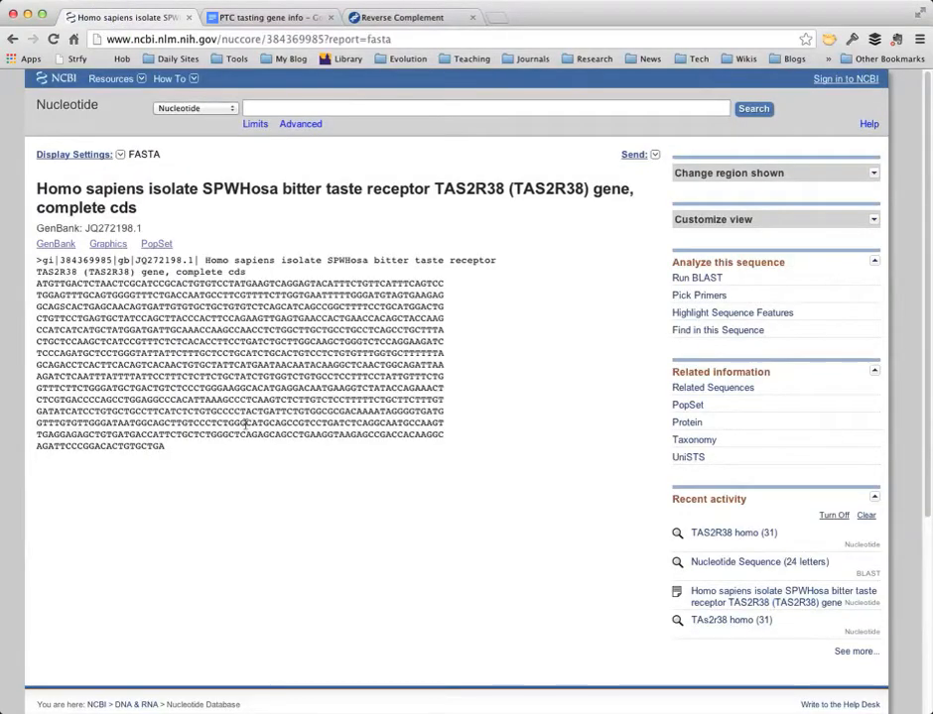
click(704, 332)
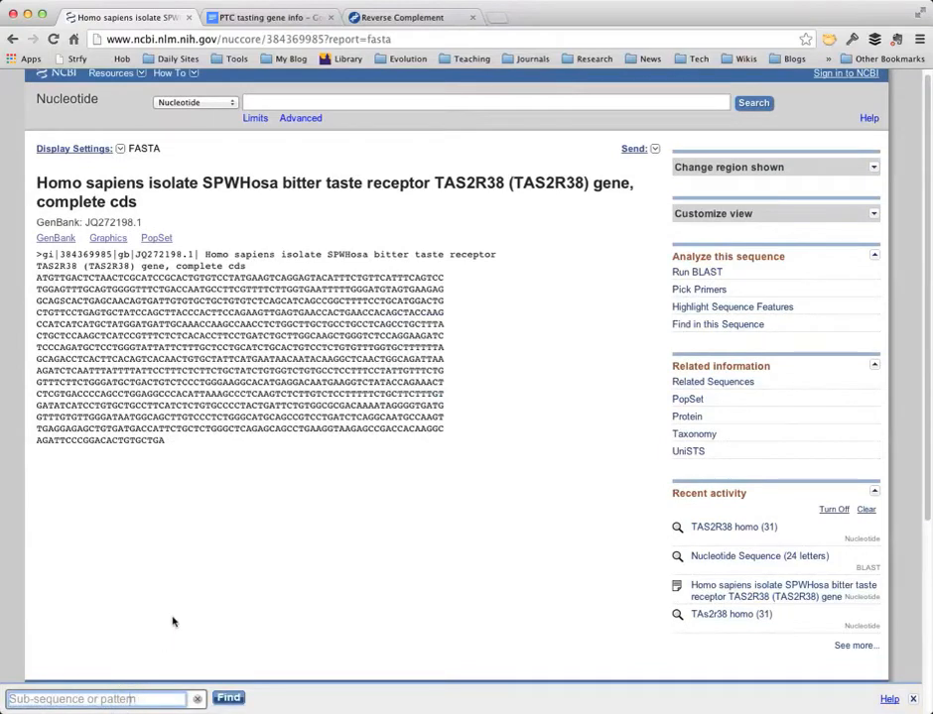
key(super+v)
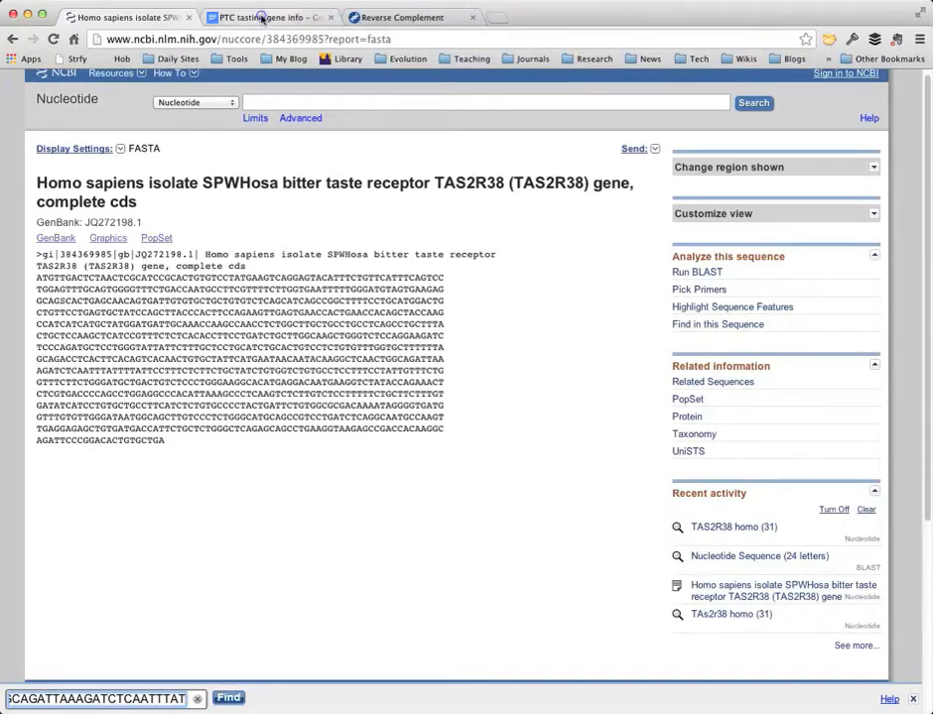
click(194, 12)
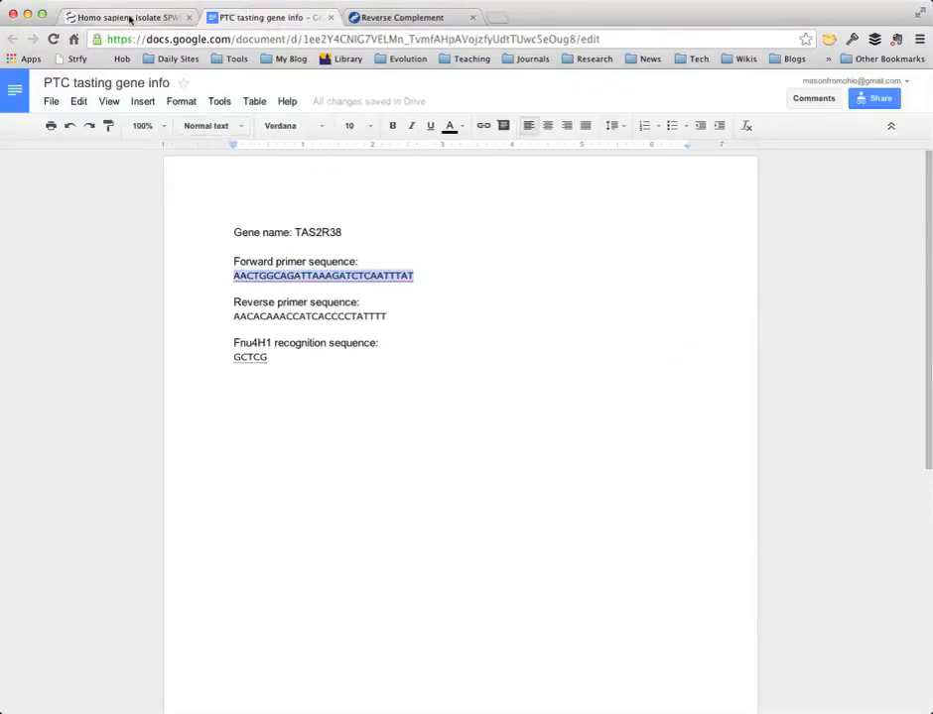
click(129, 19)
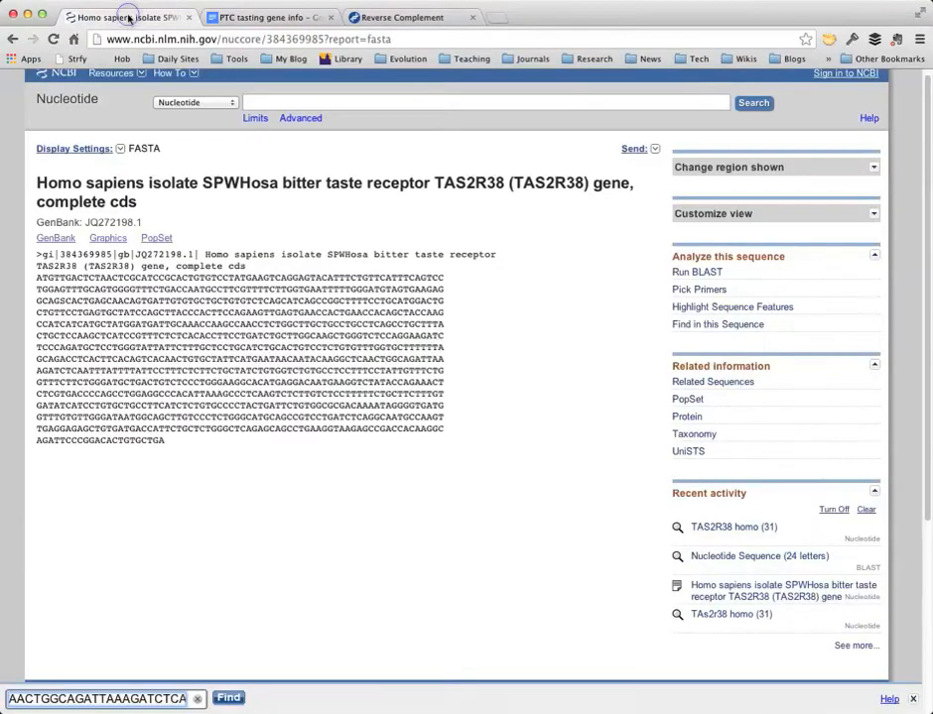
click(228, 699)
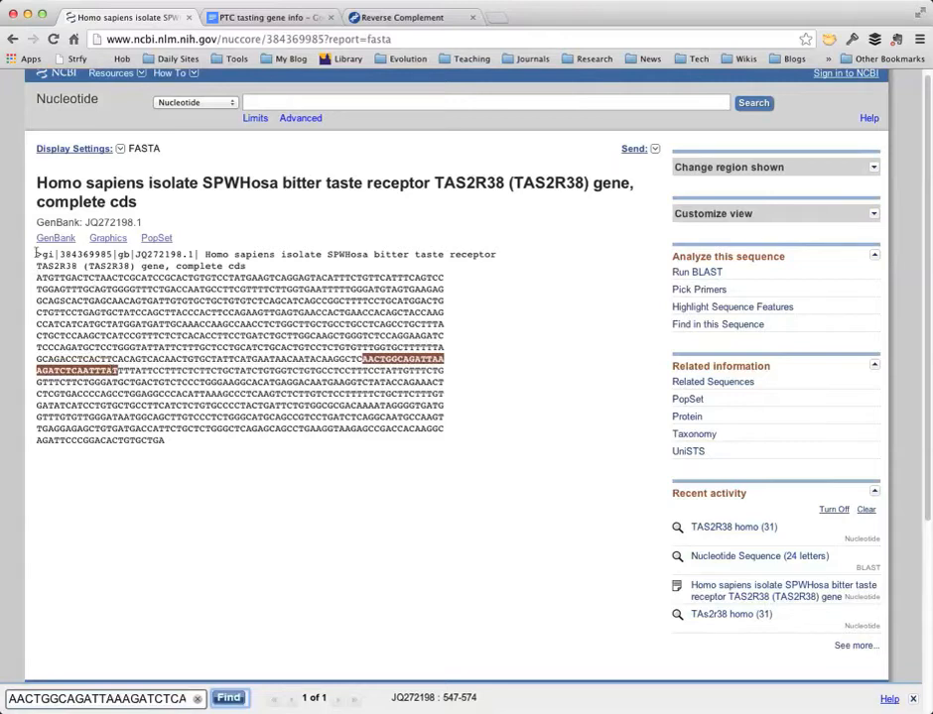
Examine the full FASTA sequence and the start of the highlighted forward primer match within it.
drag(33, 250, 356, 585)
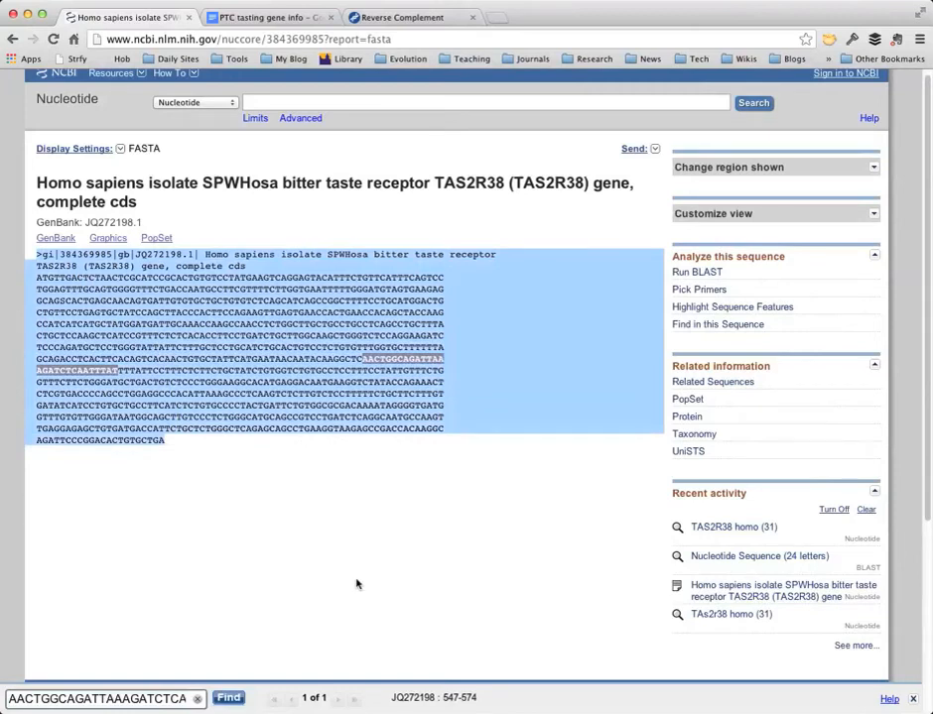
click(365, 427)
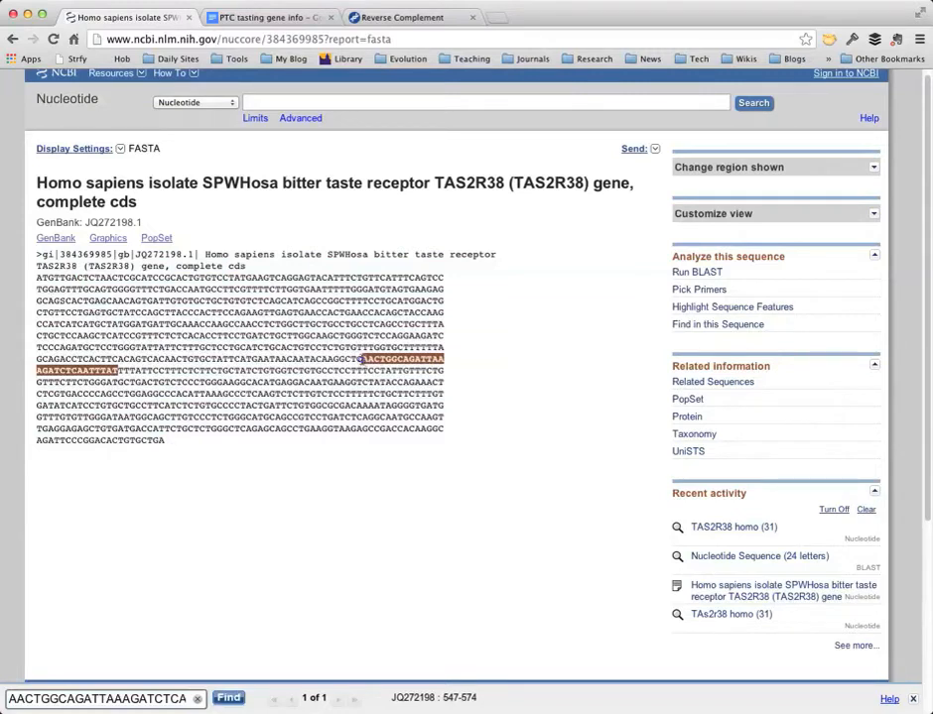
drag(361, 359, 388, 360)
click(390, 512)
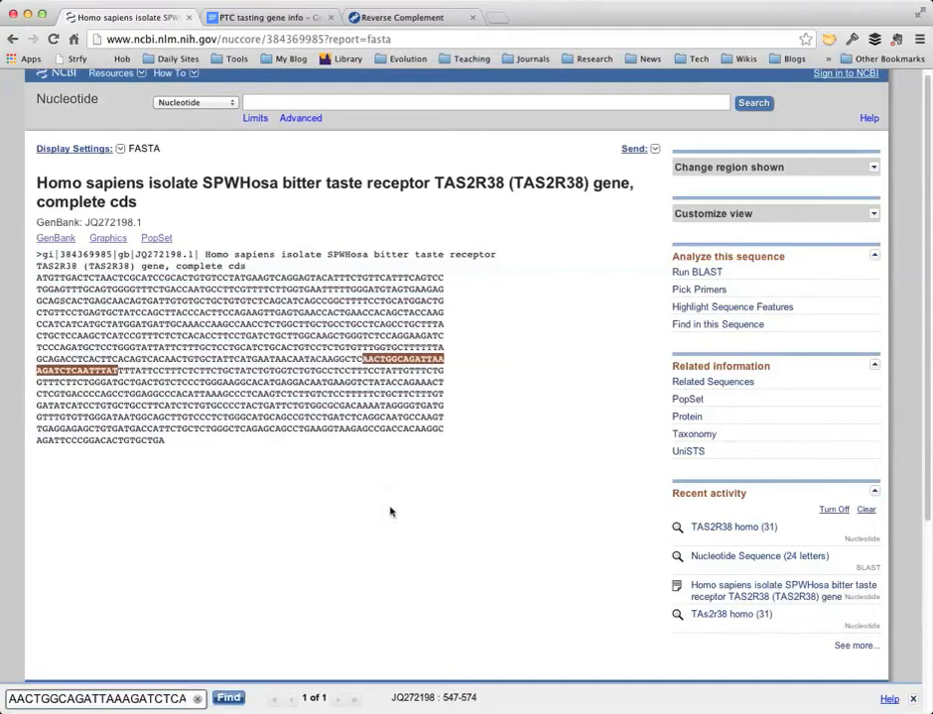
In the "PTC tasting gene info" Google Docs document, label the reverse primer sequence with 5' before it and 3' after it.
click(275, 20)
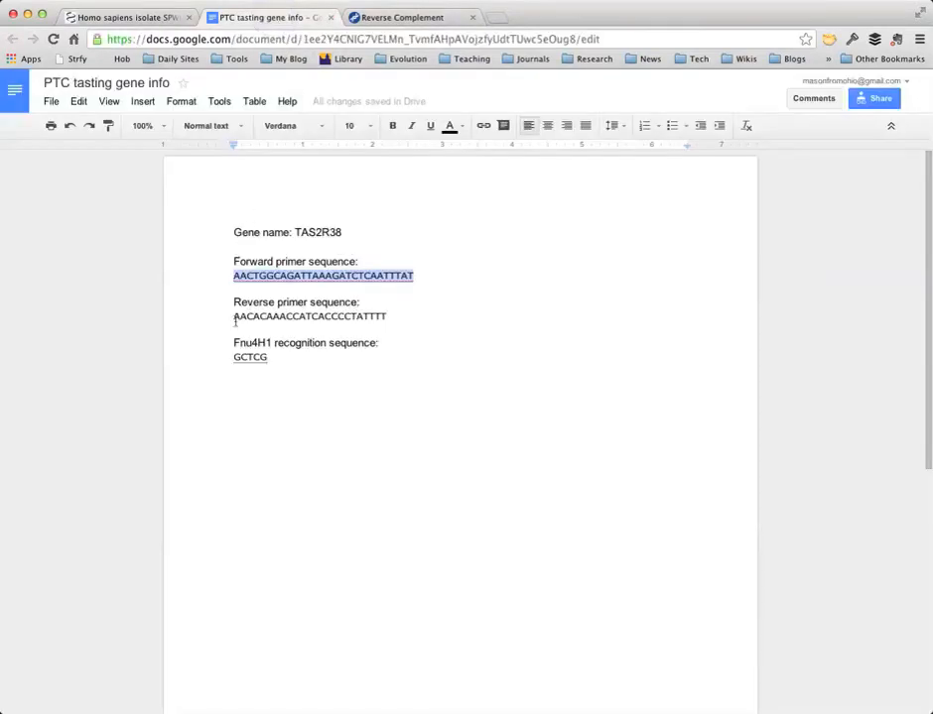
drag(235, 317, 395, 318)
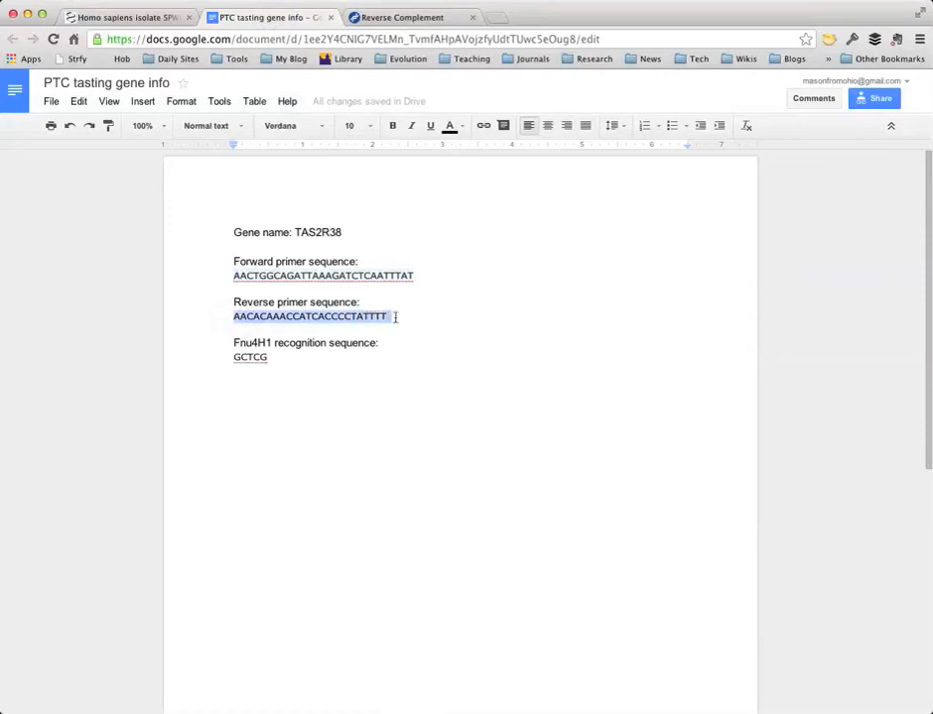
click(233, 318)
text(5')
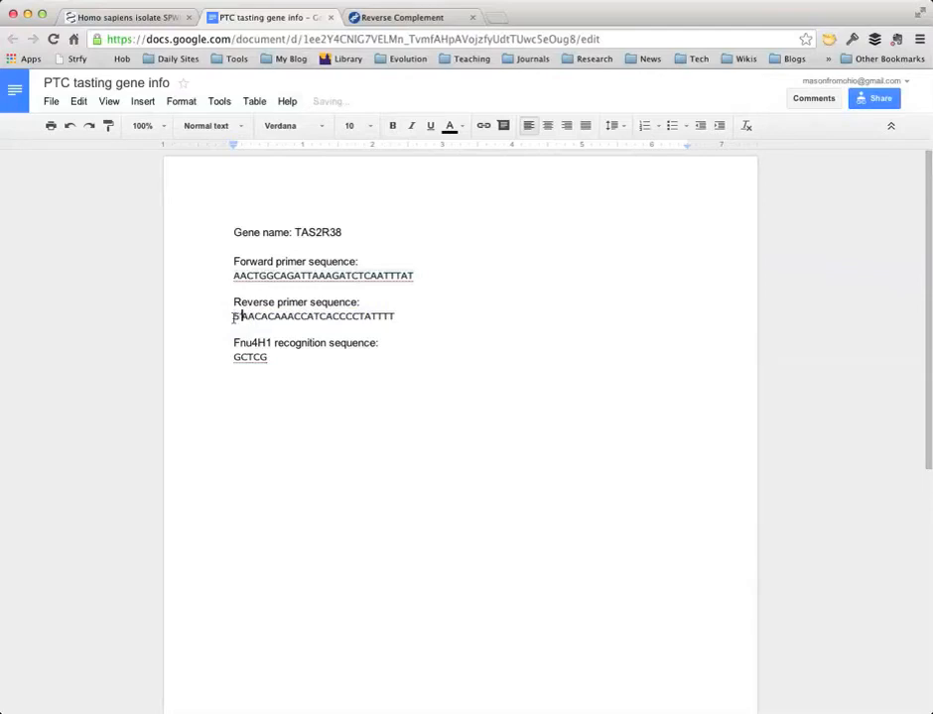
click(427, 316)
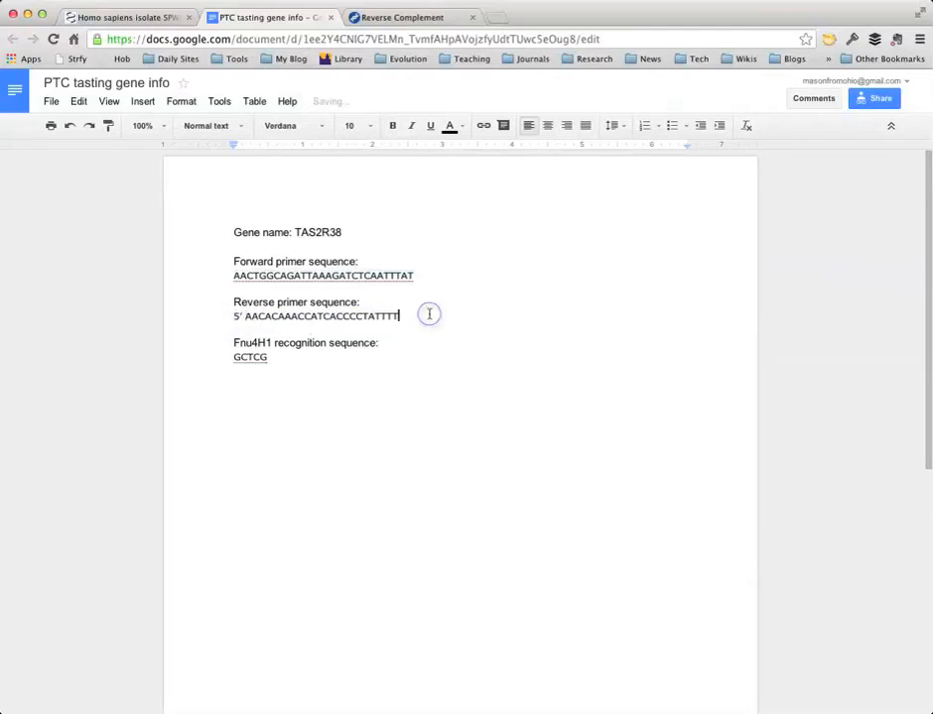
text(3')
Label the forward primer sequence with 5' at its start and 3' at its end.
click(234, 276)
text(5)
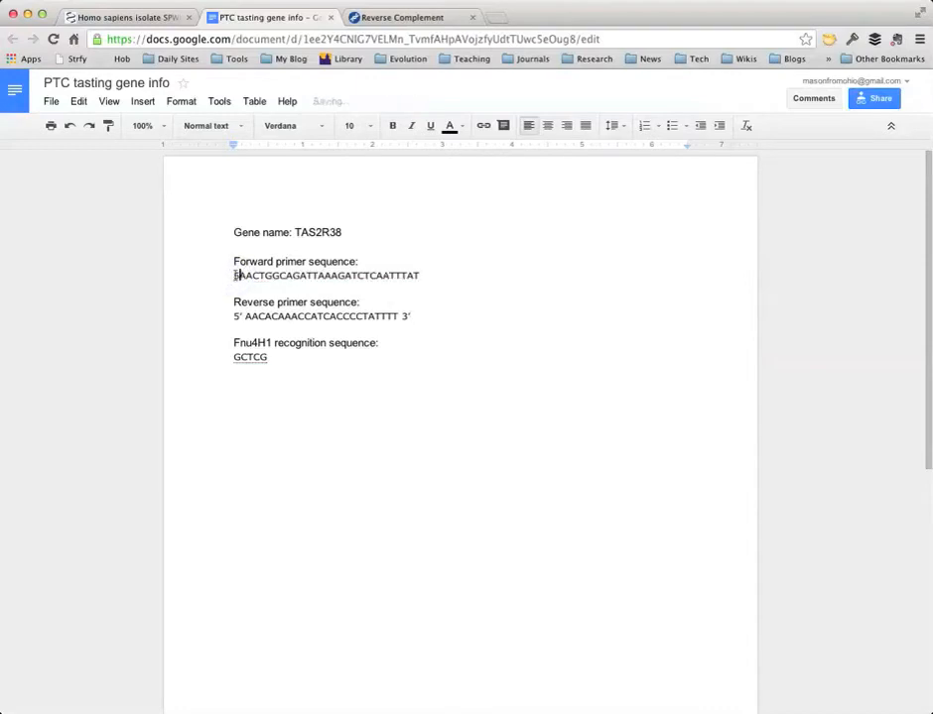
text(')
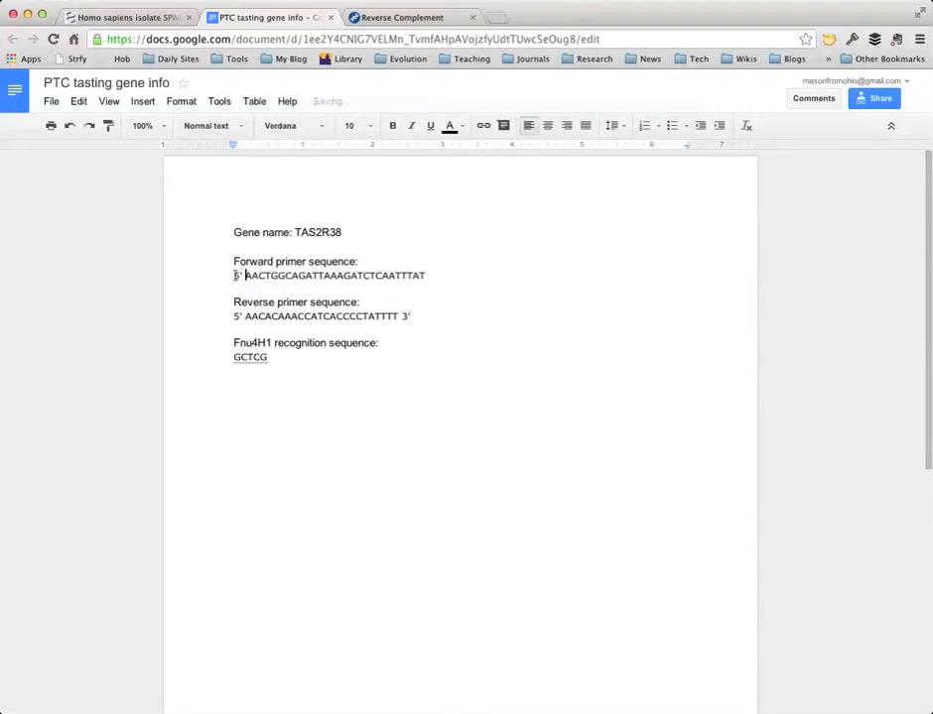
click(448, 274)
text(3')
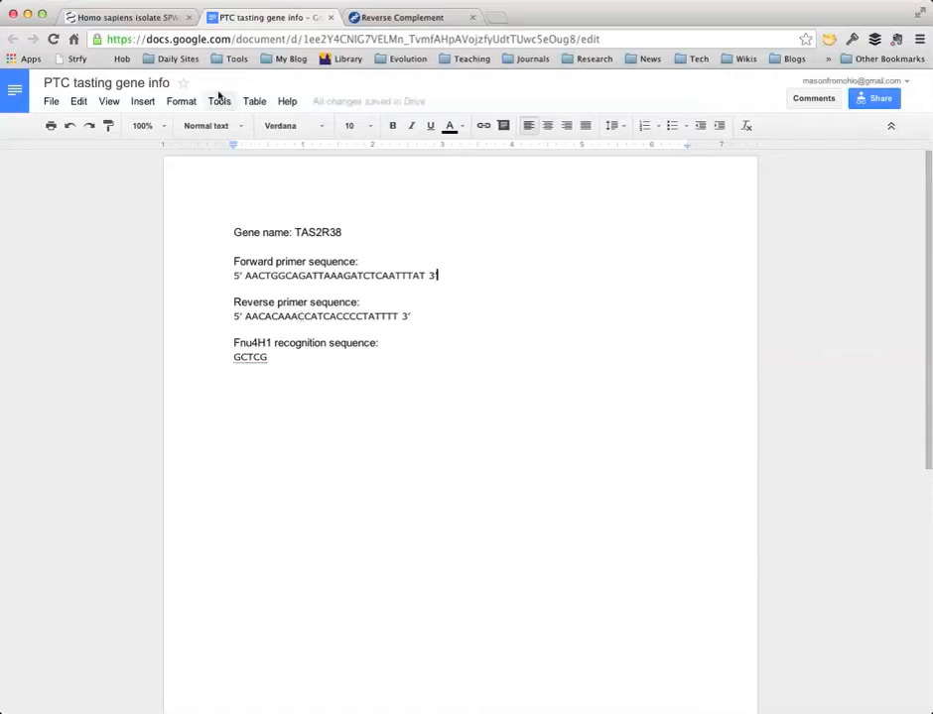
Check the NCBI FASTA record, then copy the reverse primer sequence AACACAAACCATCACCCCTATTTT without its end labels from the Google Docs document.
click(146, 18)
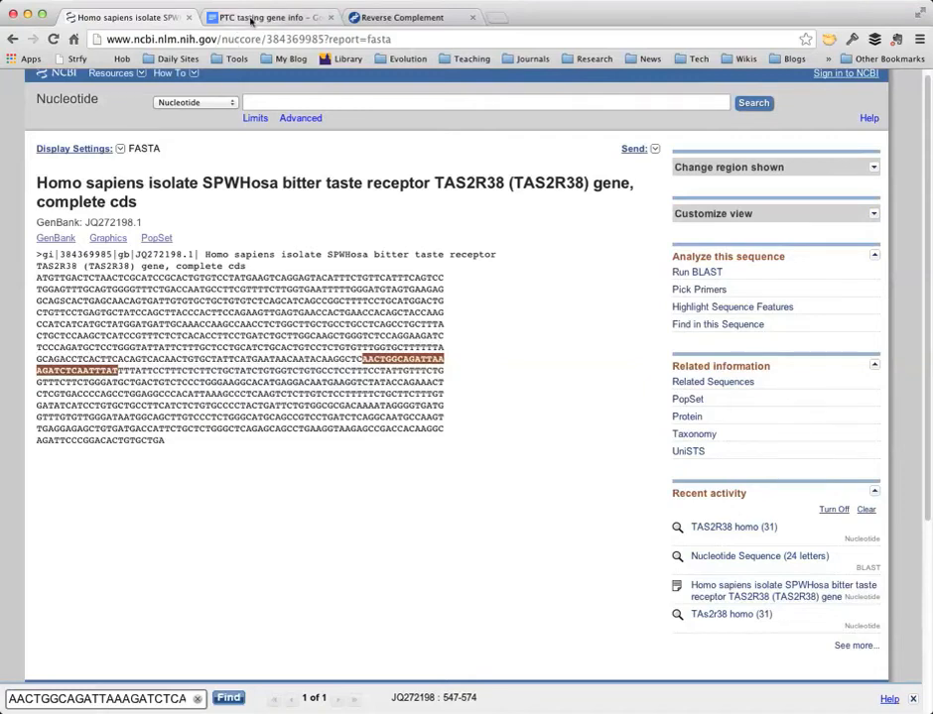
click(268, 17)
drag(244, 317, 404, 317)
key(super+c)
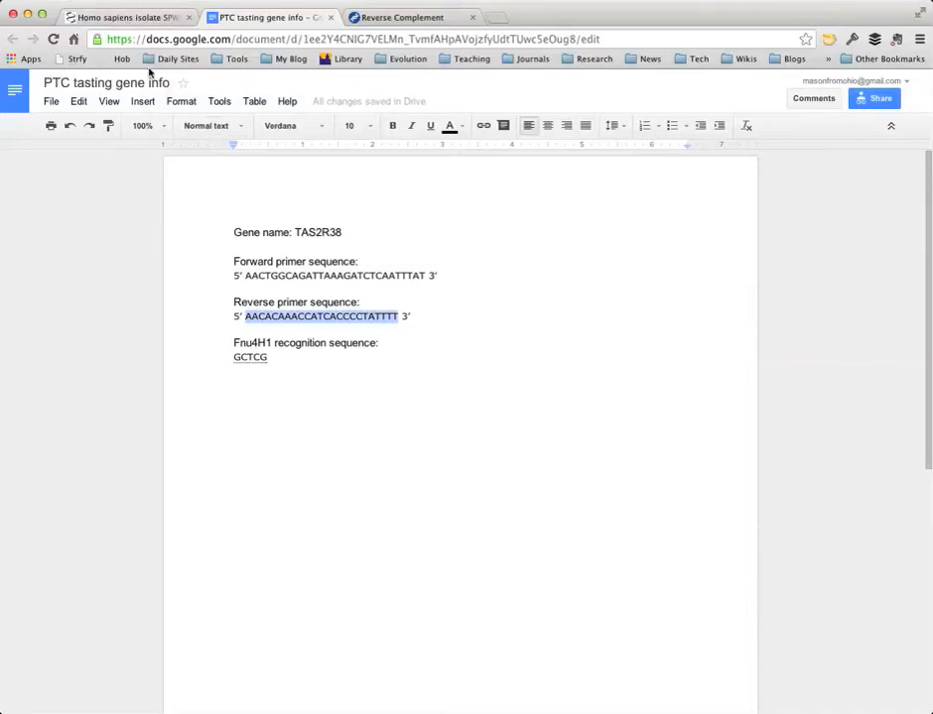
Compare the reverse primer in the notes with the NCBI FASTA sequence and look over the Reverse Complement tool's page.
click(134, 18)
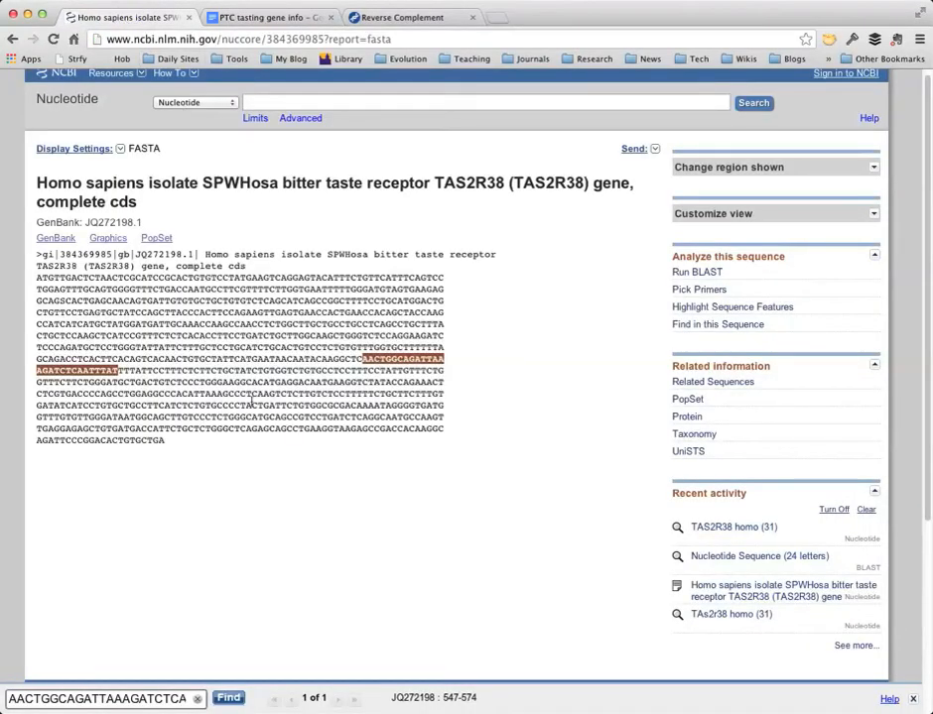
click(269, 20)
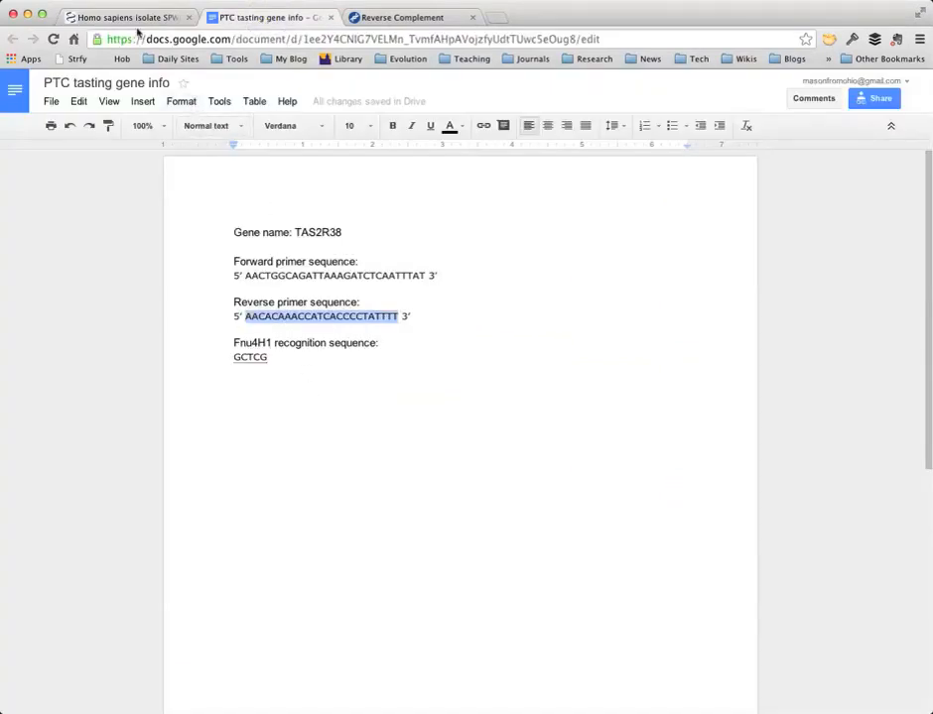
click(122, 19)
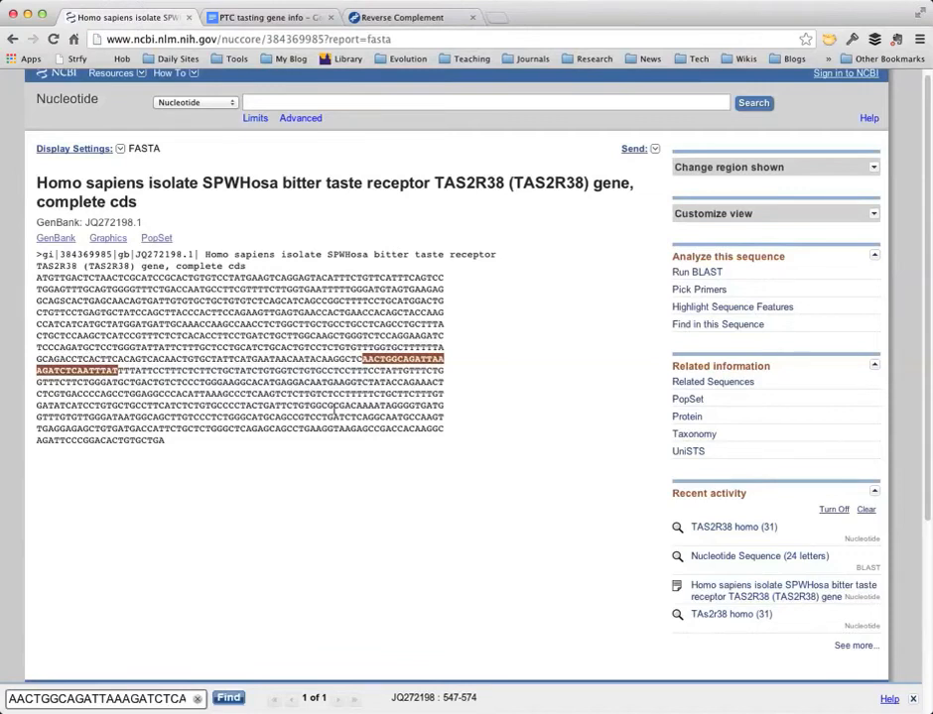
click(264, 17)
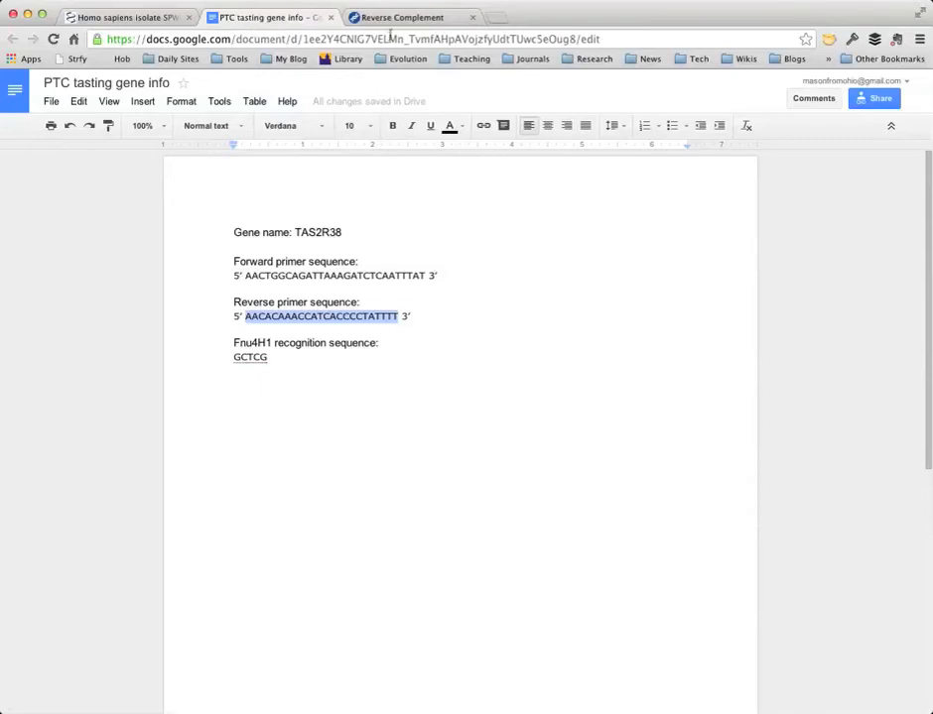
click(401, 19)
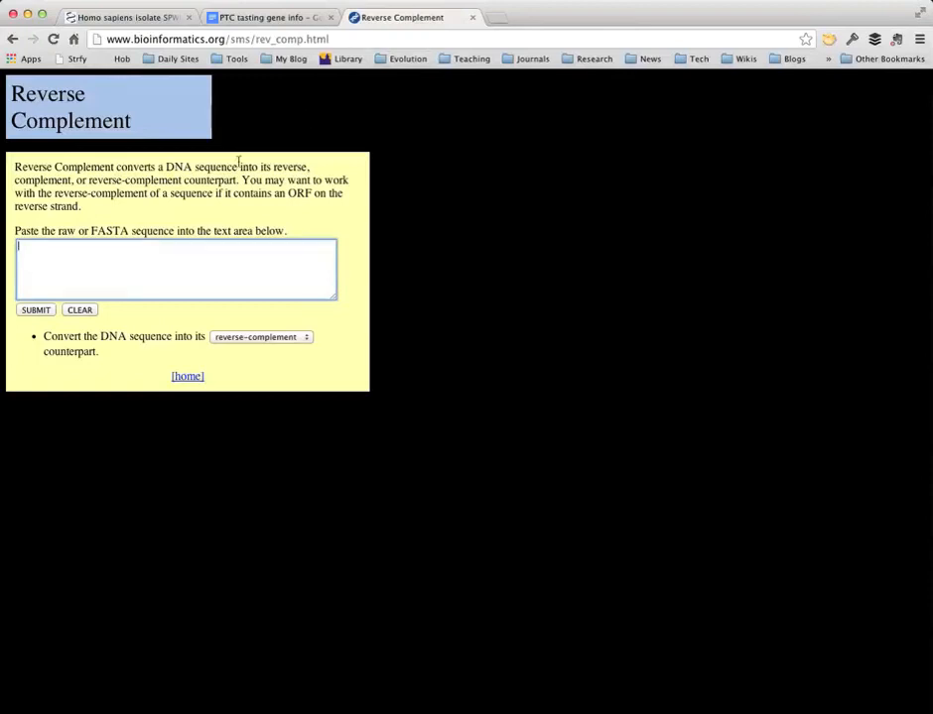
click(272, 20)
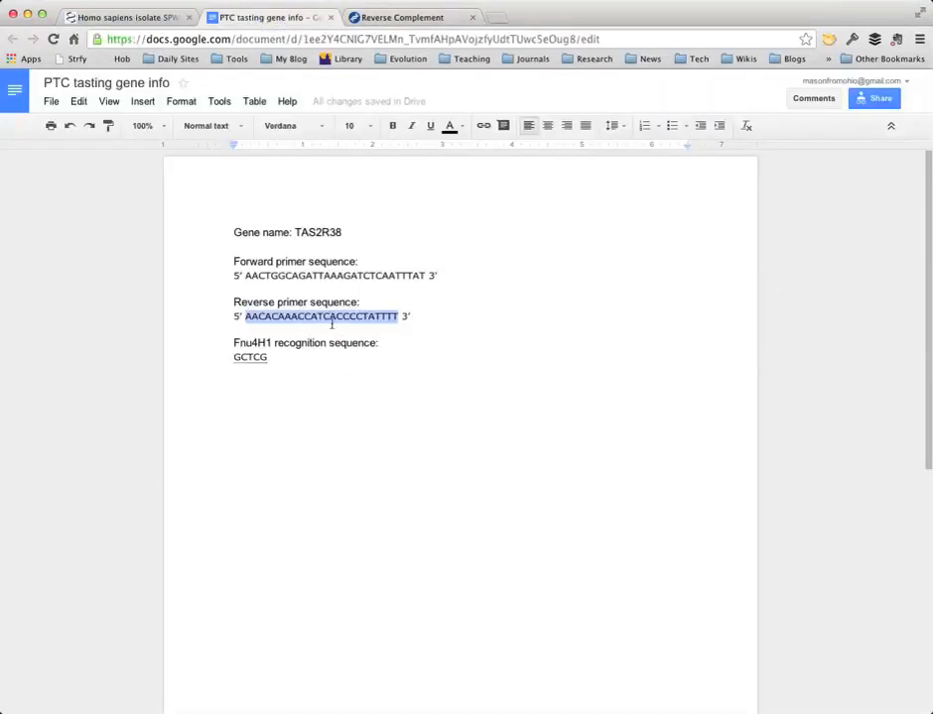
In the Reverse Complement web tool, convert the copied reverse primer AACACAAACCATCACCCCTATTTT into its reverse-complement.
click(364, 18)
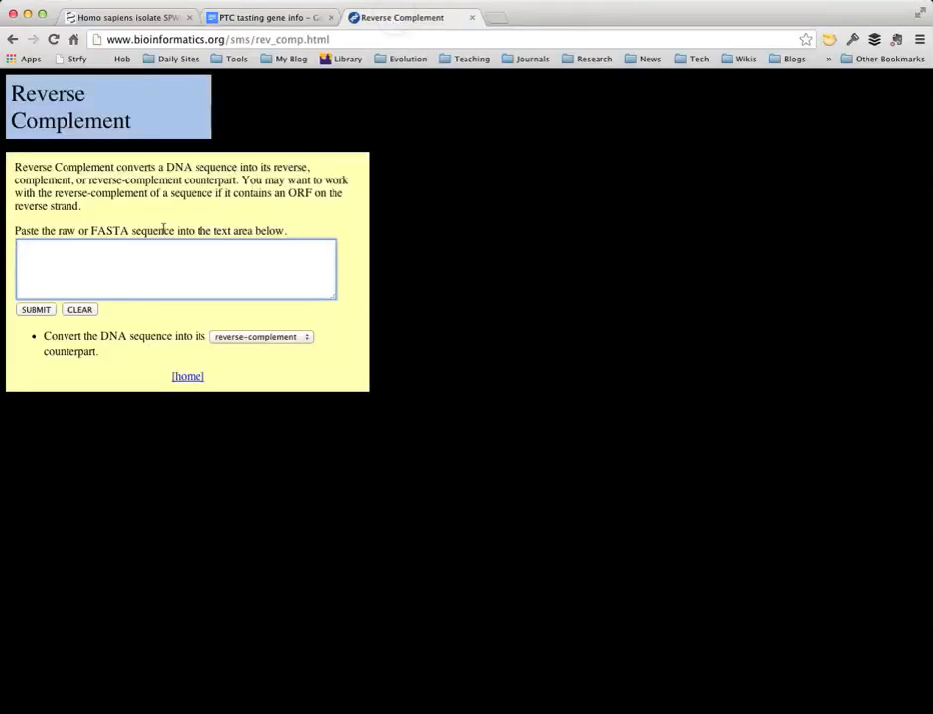
click(145, 256)
key(super+v)
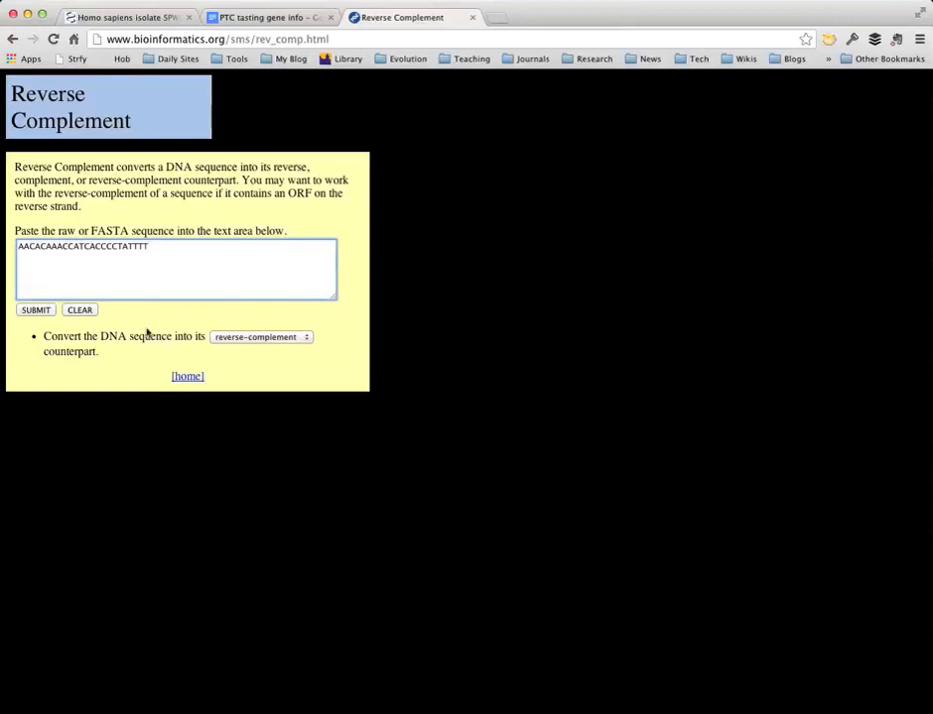
click(304, 338)
click(305, 339)
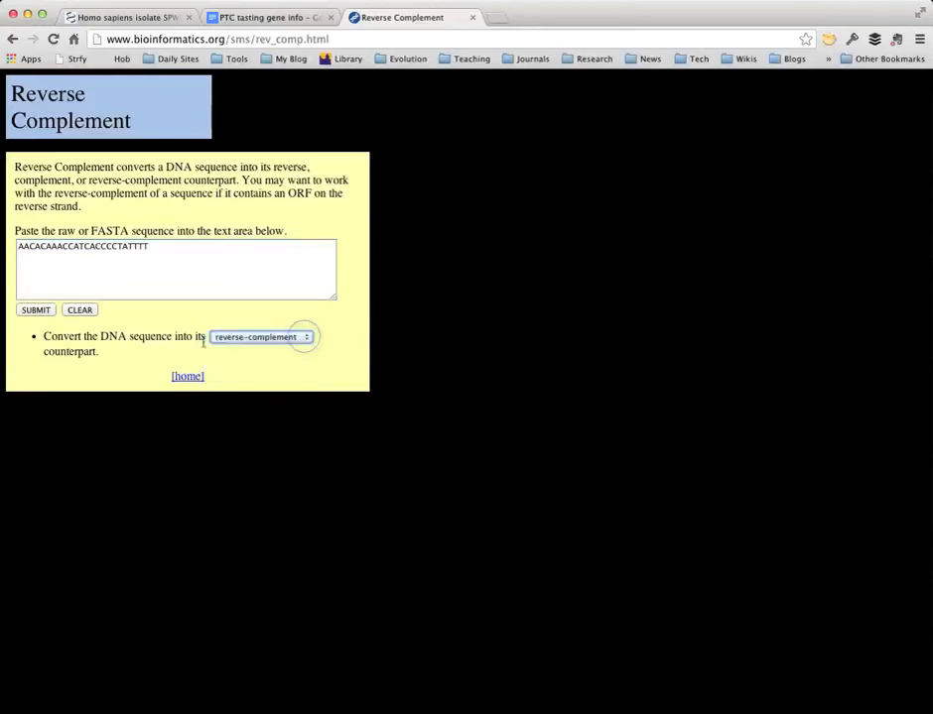
click(36, 310)
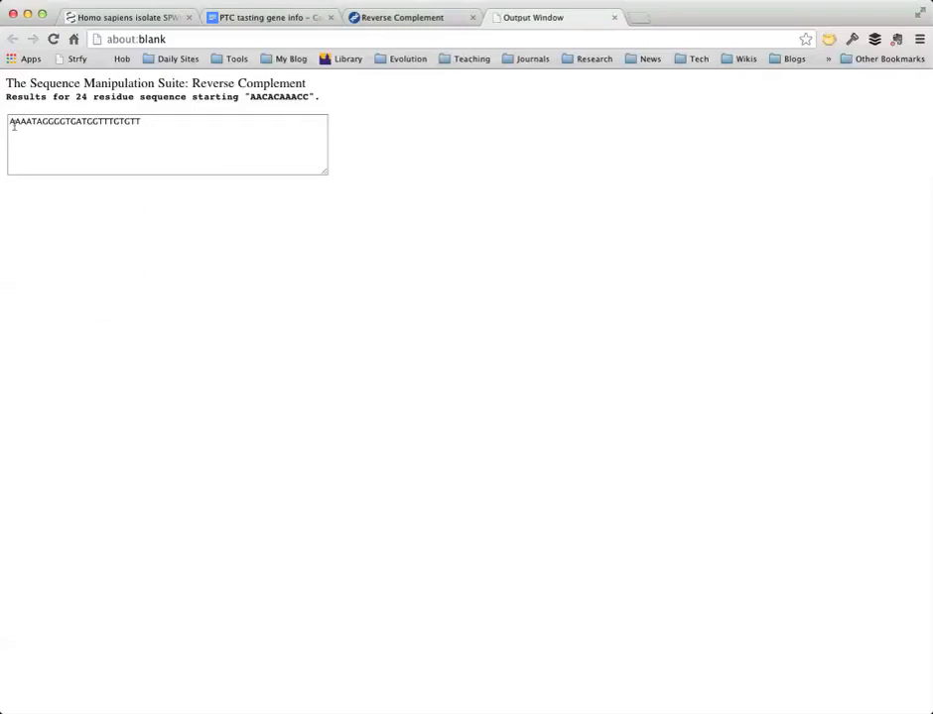
Copy the converted sequence AAAATAGGGGTGATGGTTTGTGTT and find it in the TAS2R38 FASTA record on NCBI, replacing the previous search pattern.
drag(10, 121, 141, 124)
key(super+c)
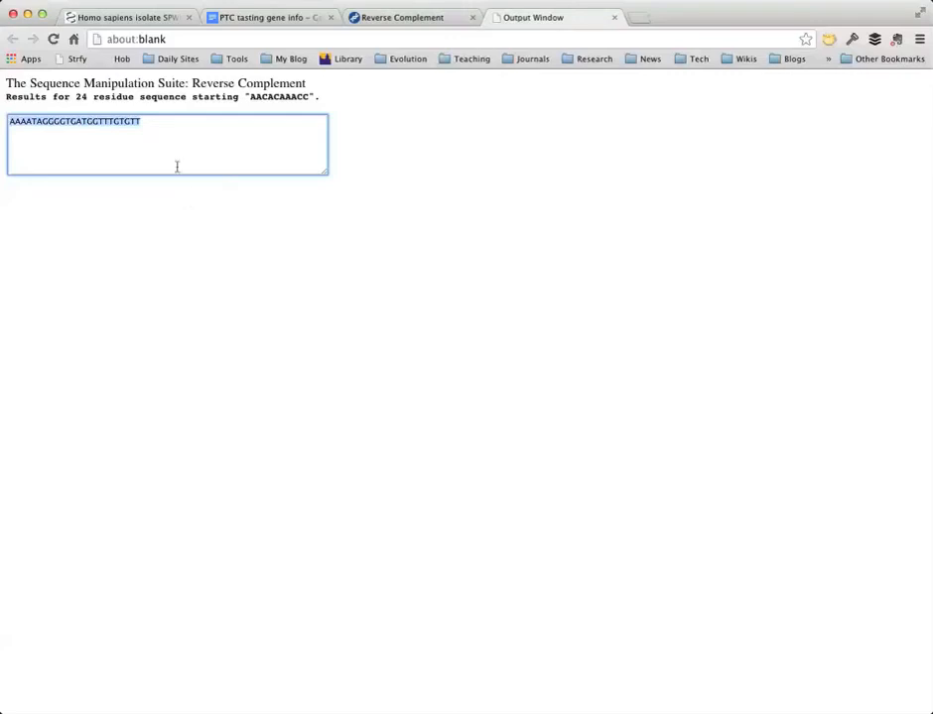
click(131, 19)
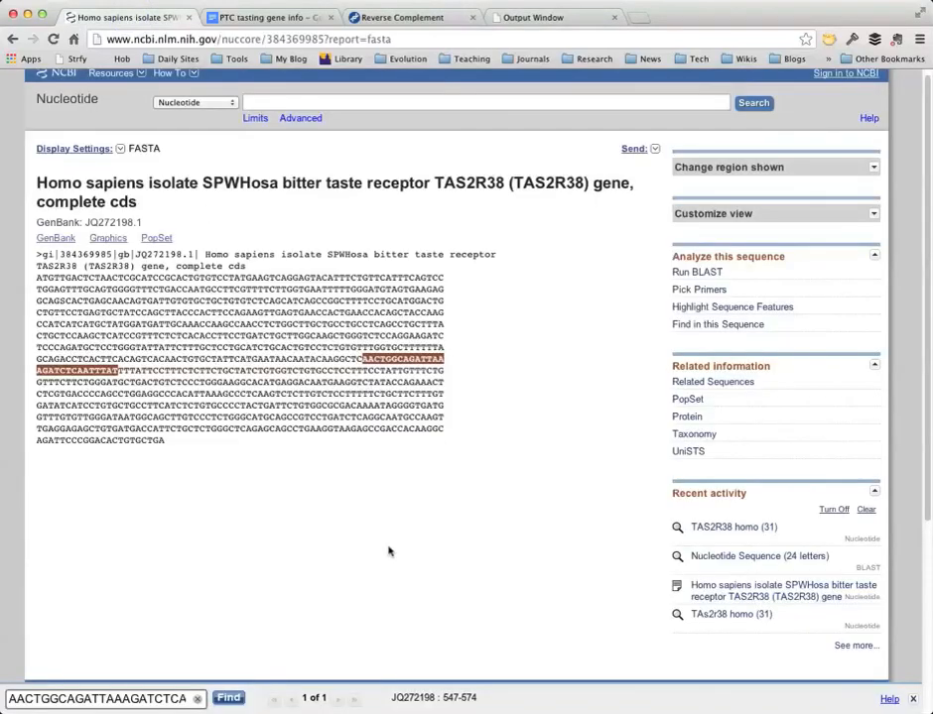
click(197, 700)
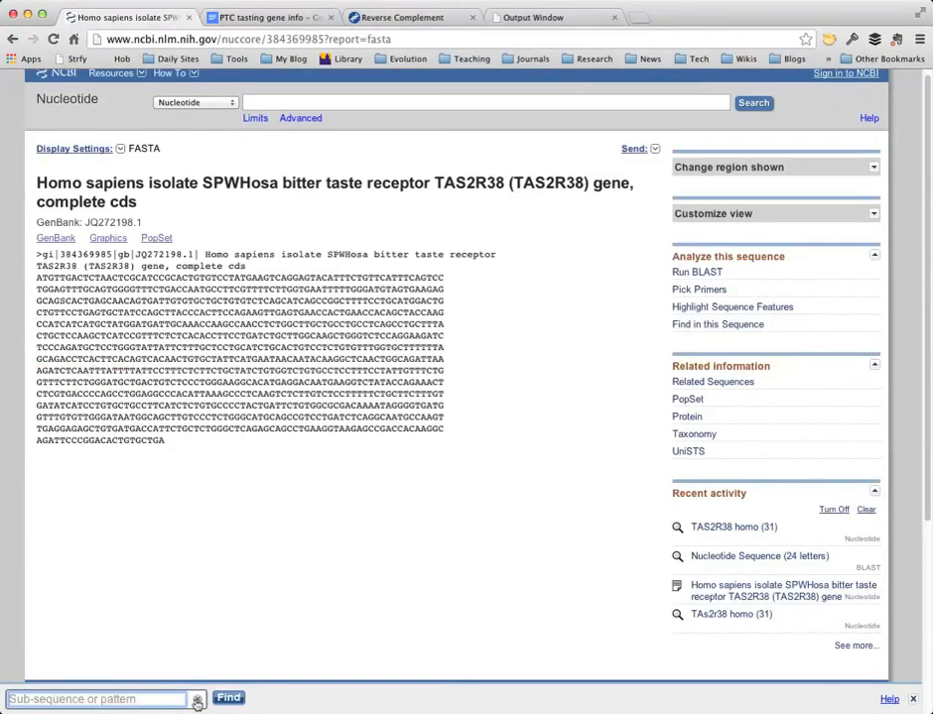
click(146, 700)
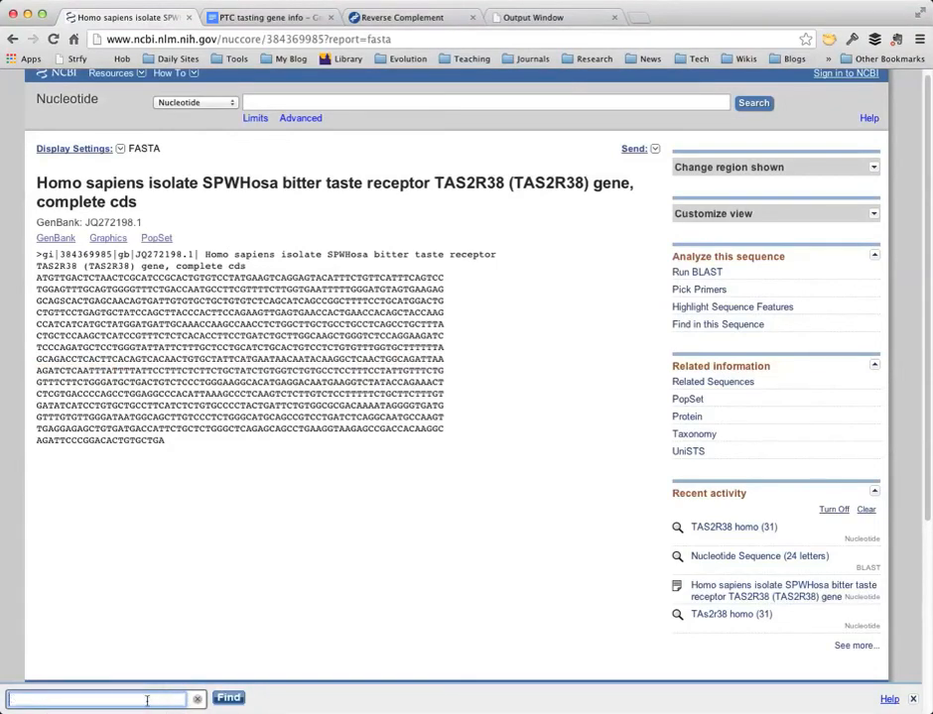
key(super+v)
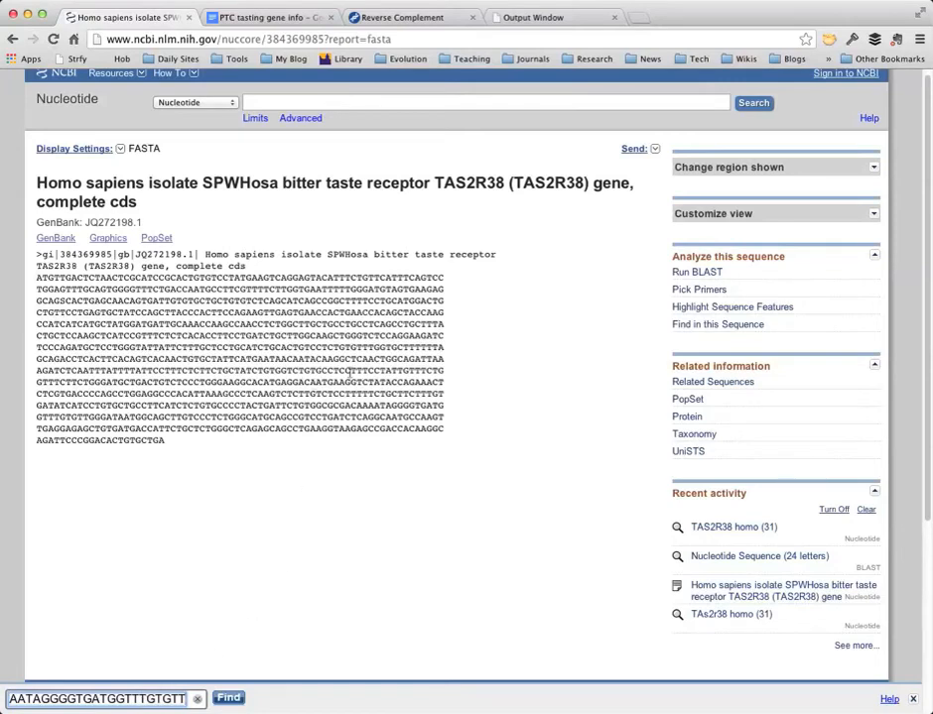
click(228, 700)
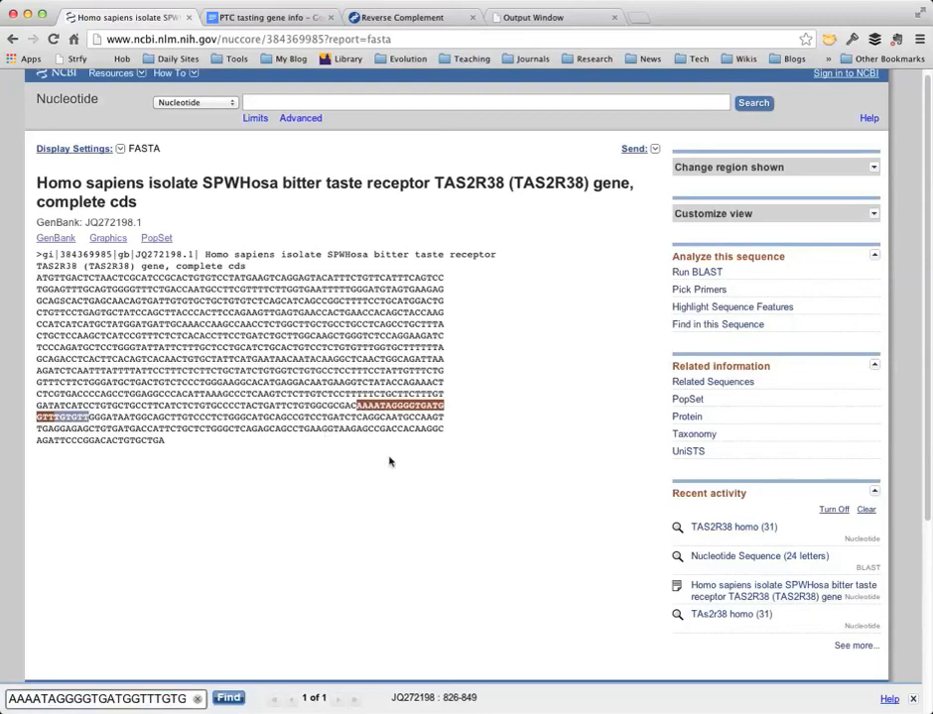
Clear the NCBI sequence search pattern, then highlight the enzyme name Fnu4H1 and its recognition sequence GCTCG in the Google Docs notes.
click(198, 700)
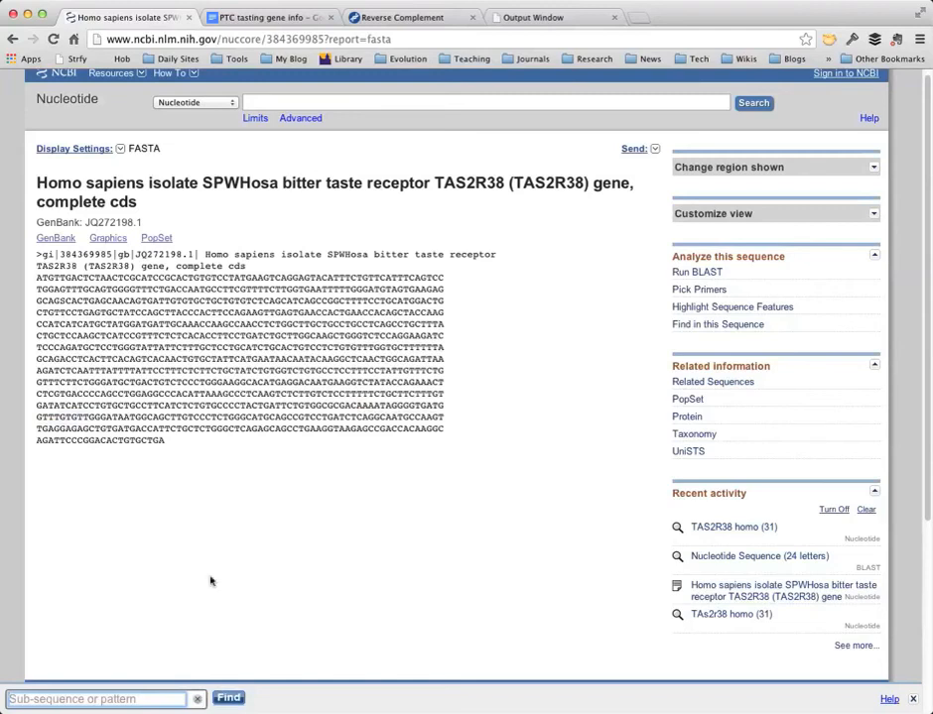
click(271, 20)
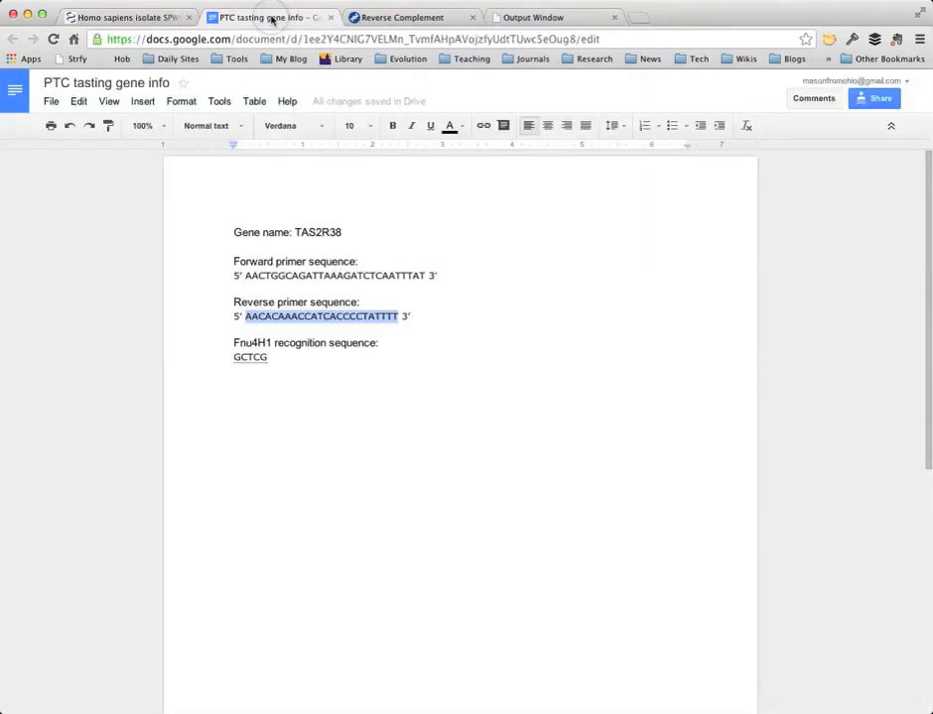
click(317, 419)
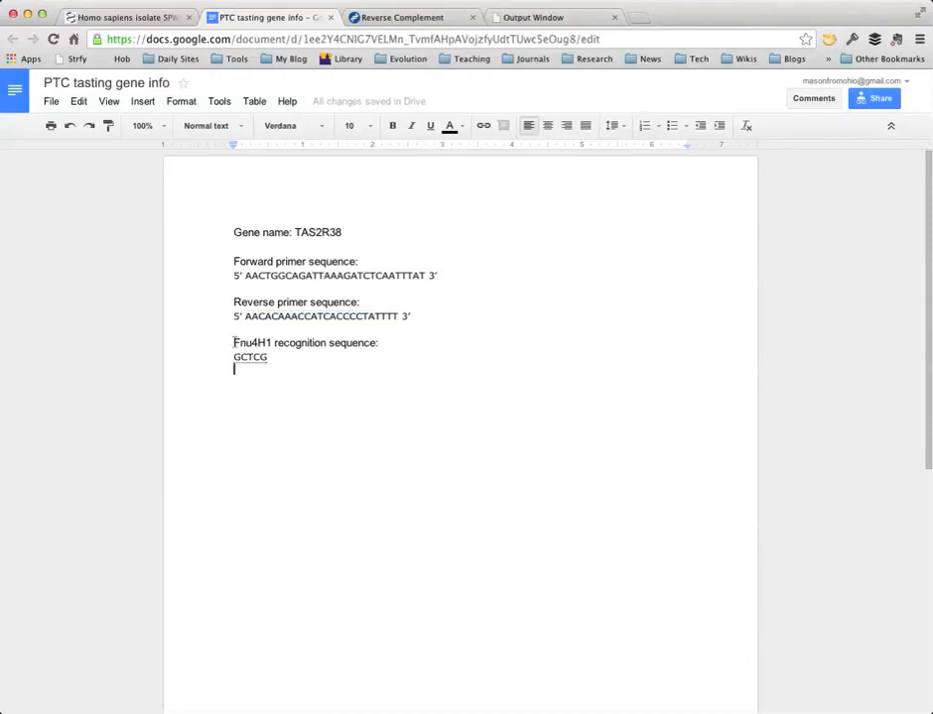
drag(234, 343, 271, 343)
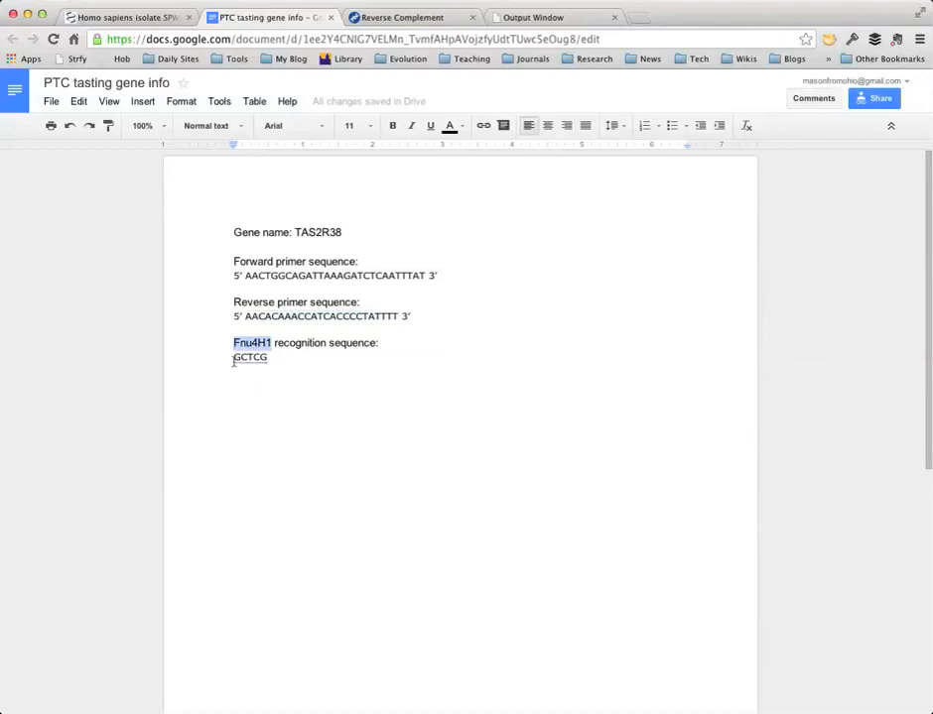
drag(233, 357, 268, 360)
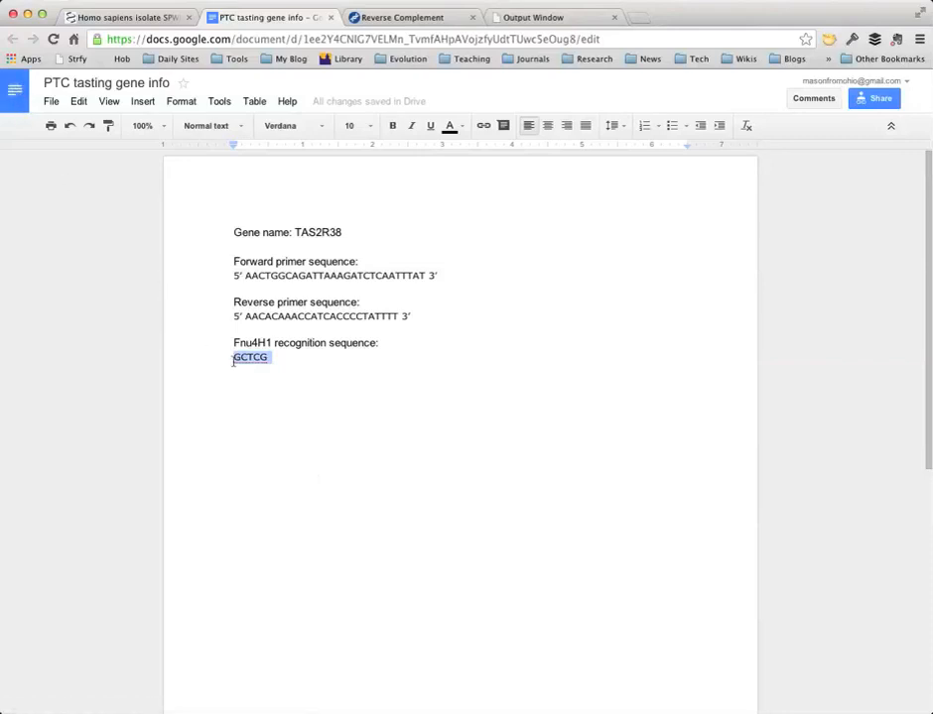
click(133, 22)
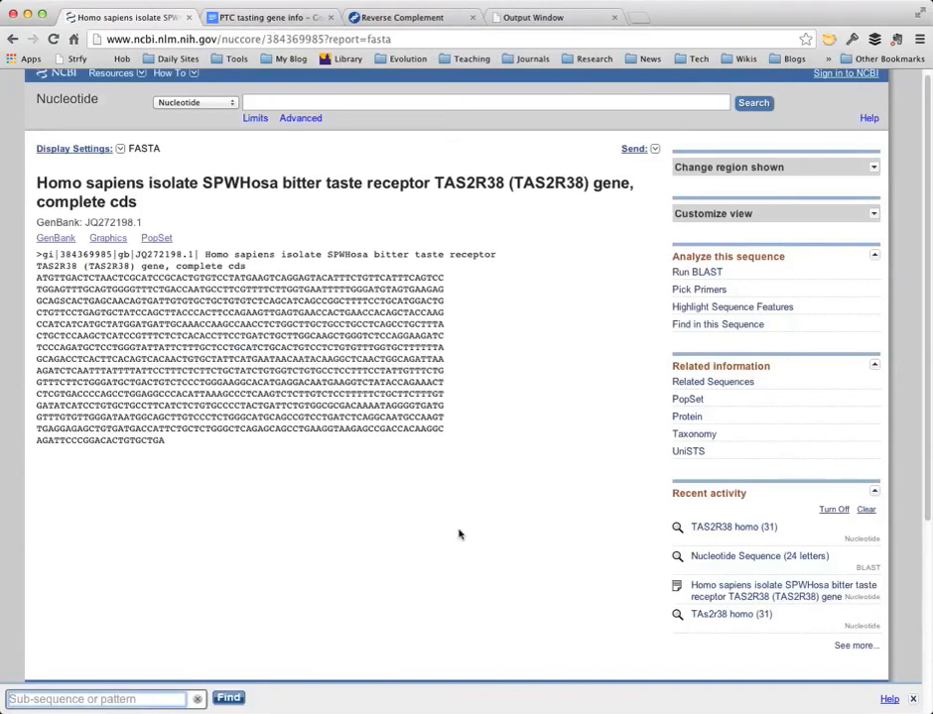
Select exactly the recognition sequence GCTCG in the Google Docs notes and return to the TAS2R38 FASTA record on NCBI.
click(266, 21)
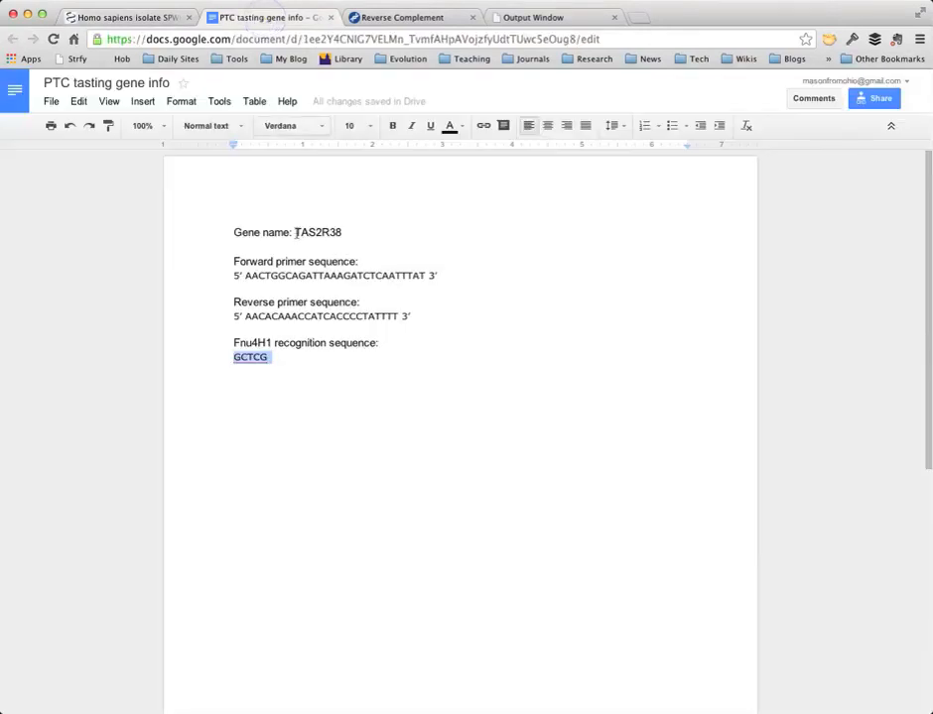
click(444, 448)
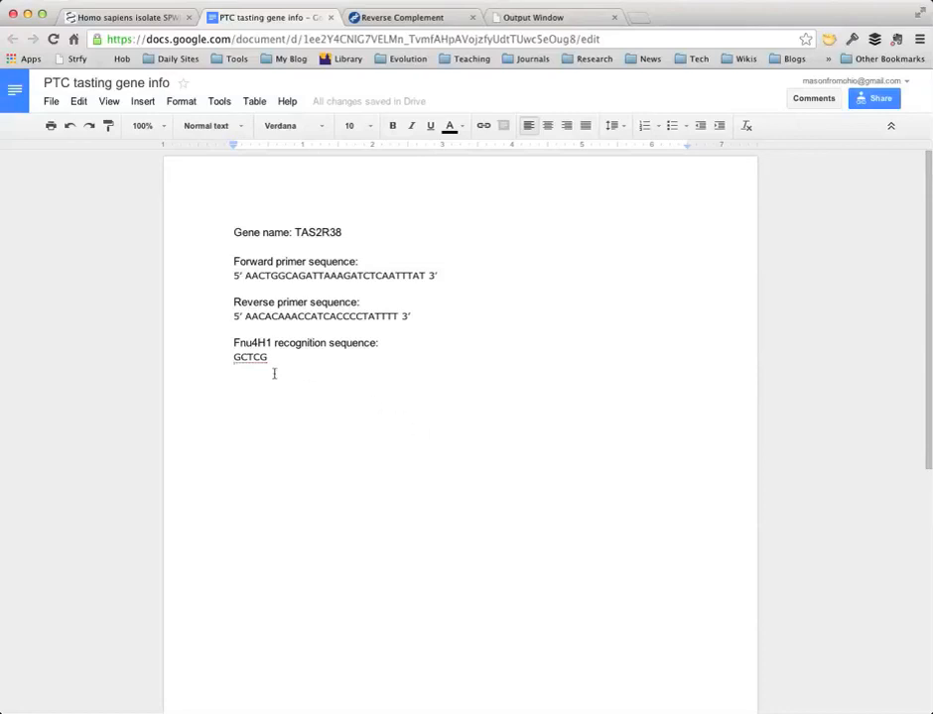
click(235, 358)
drag(235, 358, 267, 358)
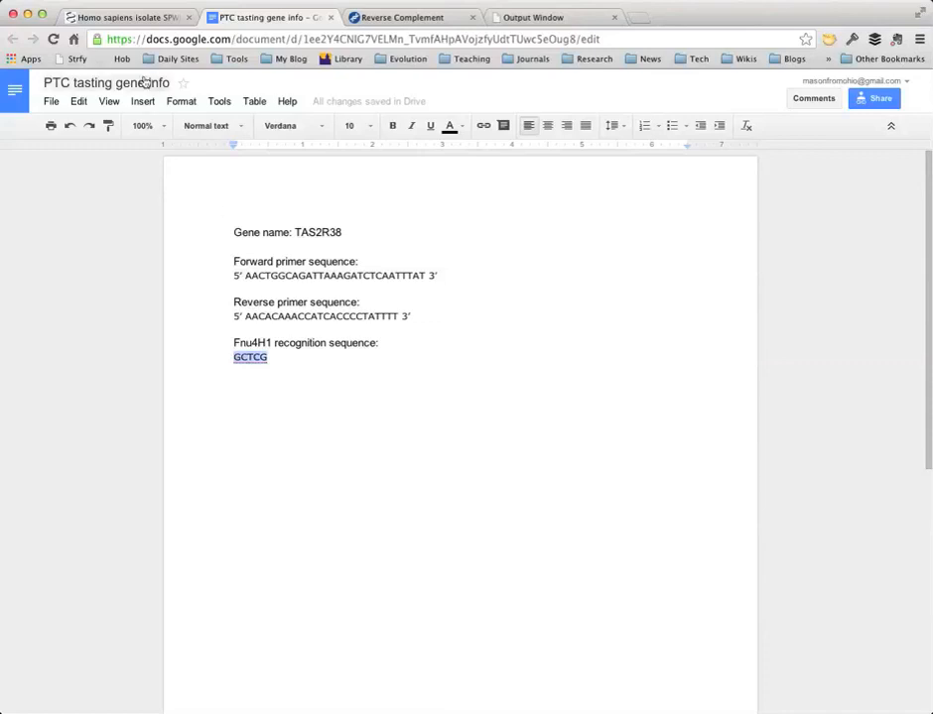
click(119, 20)
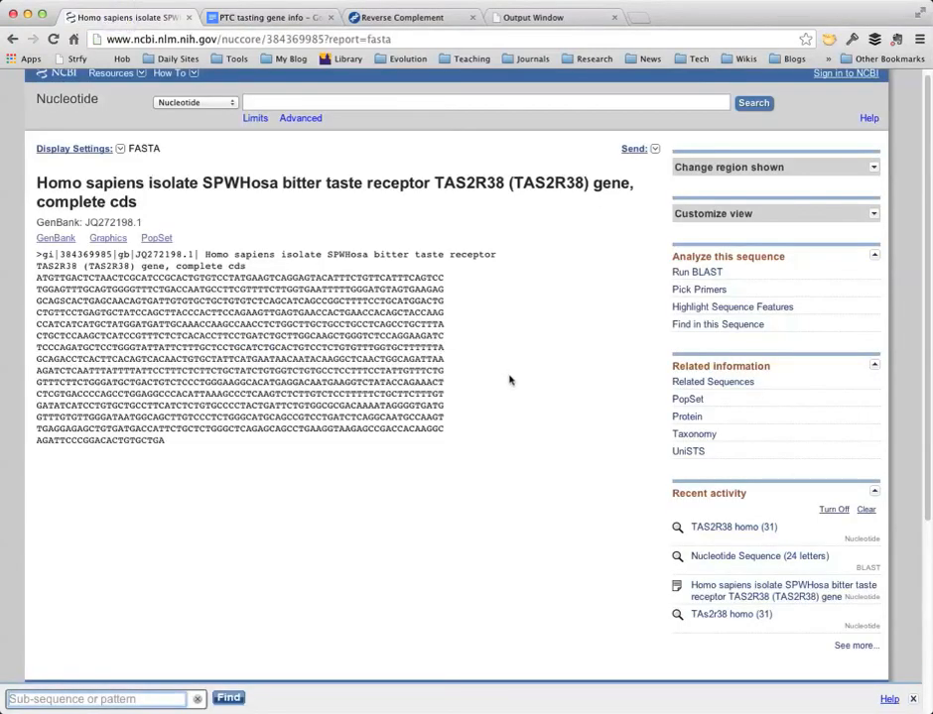
scroll(510, 379, up, 1)
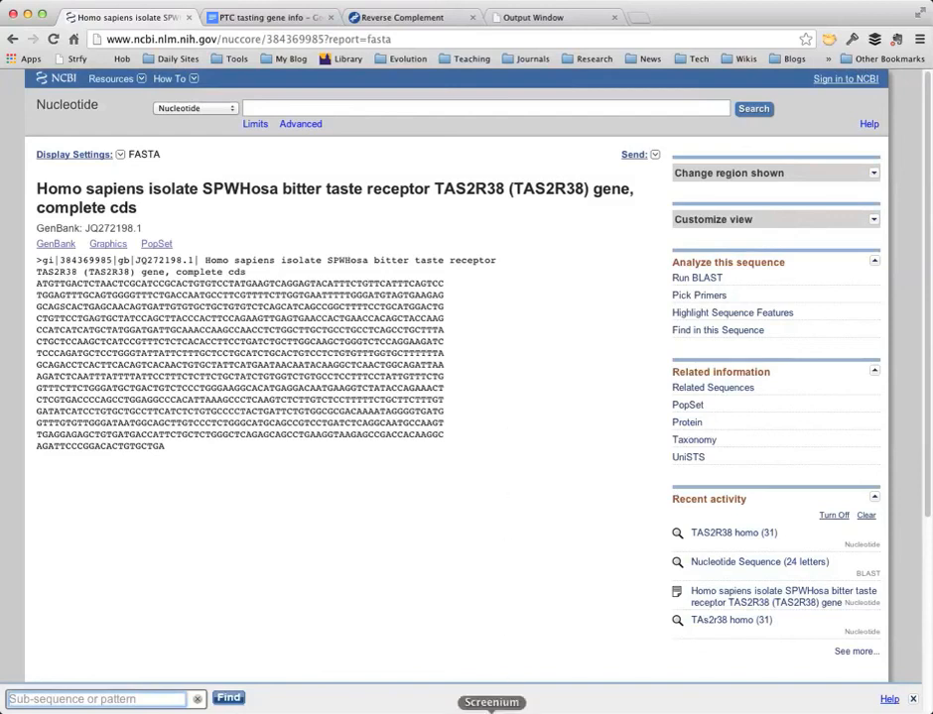
right_click(492, 710)
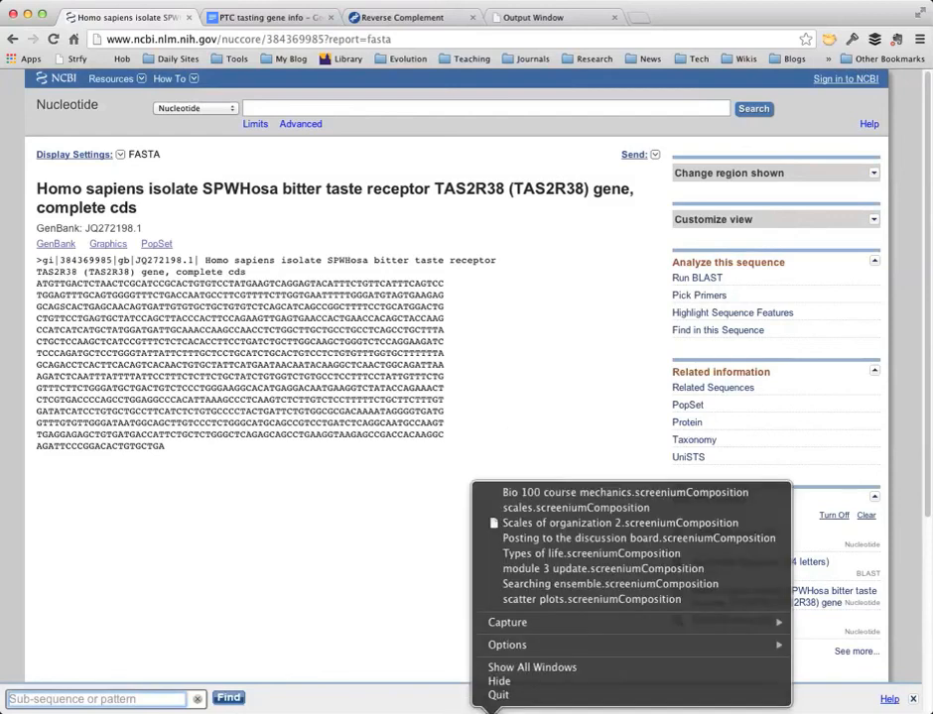
mouse_move(599, 625)
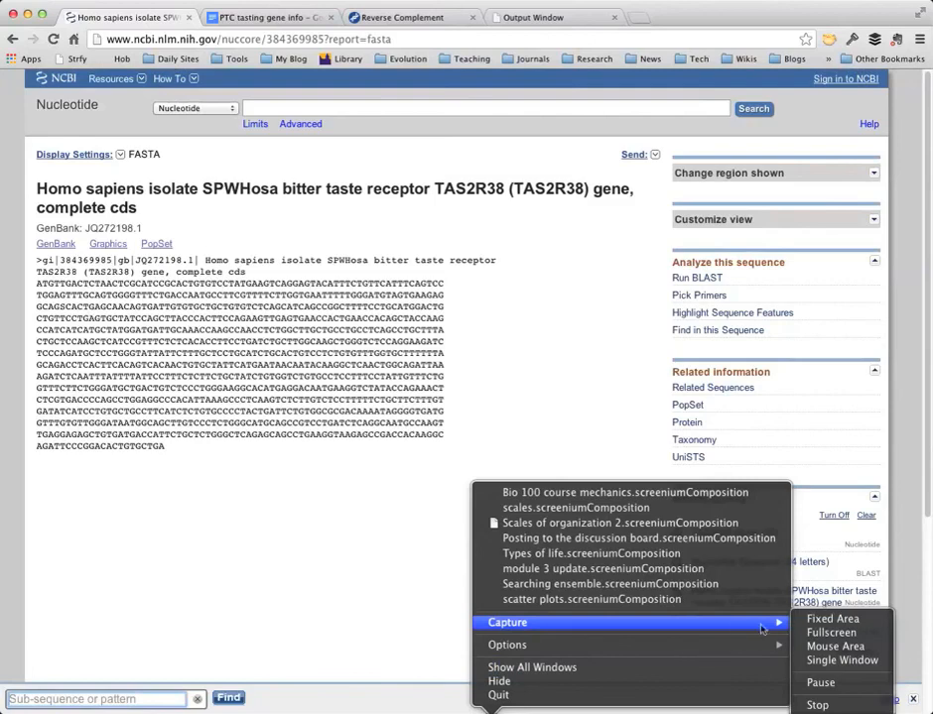